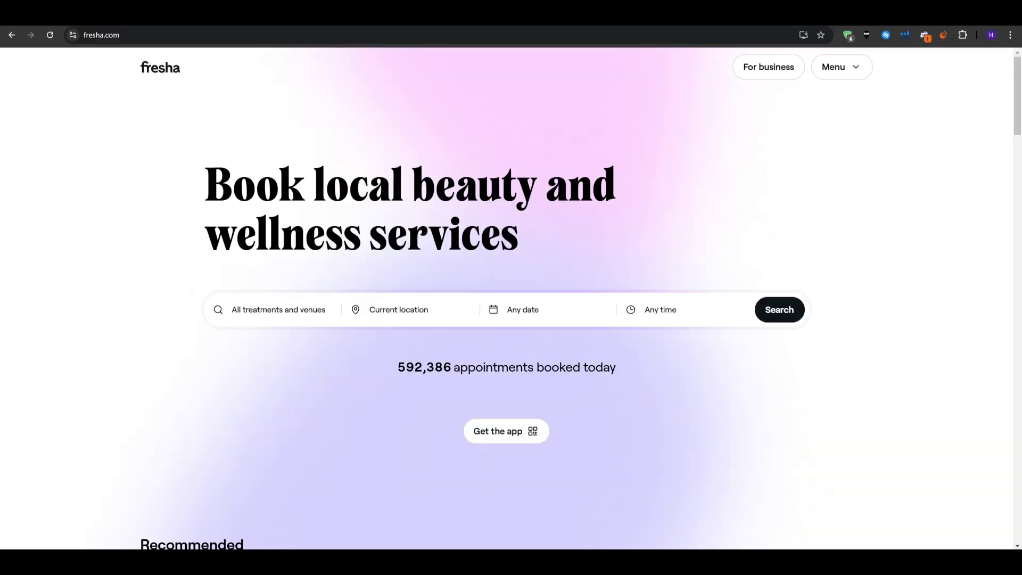
Scroll down through the Fresha landing page
scroll(123, 298, "down", 7)
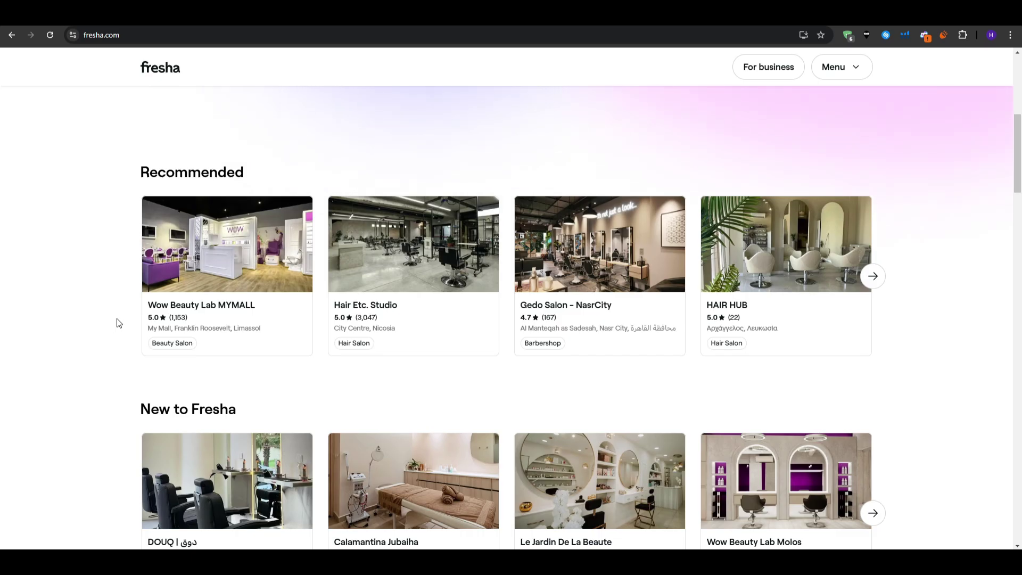
scroll(118, 322, "down", 5)
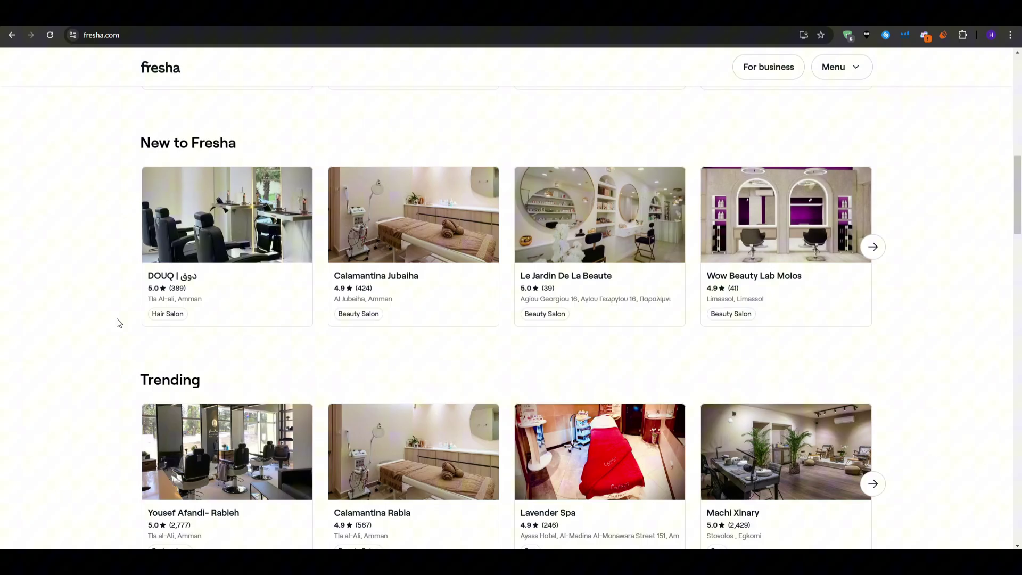
scroll(121, 324, "down", 7)
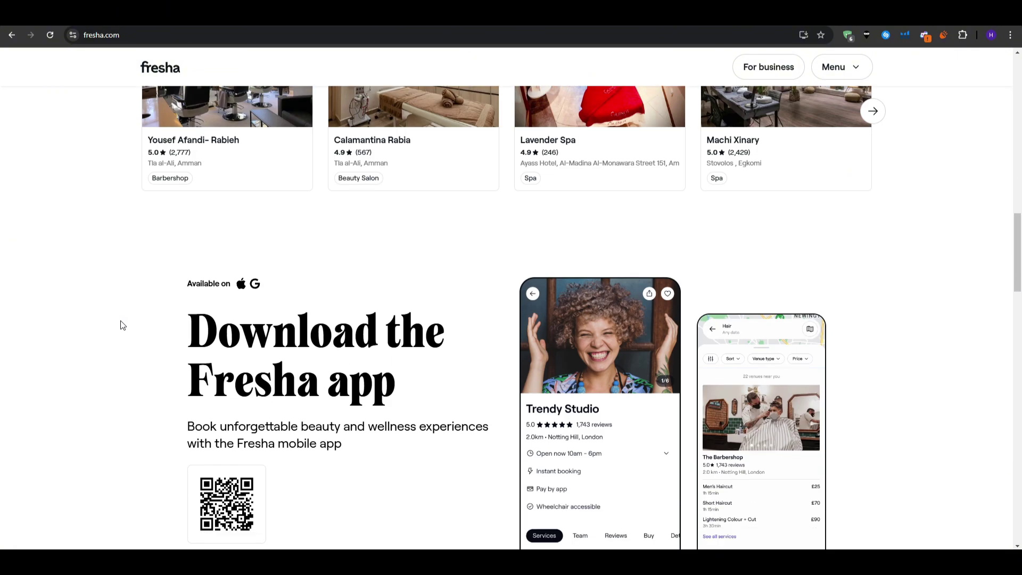
scroll(114, 313, "down", 7)
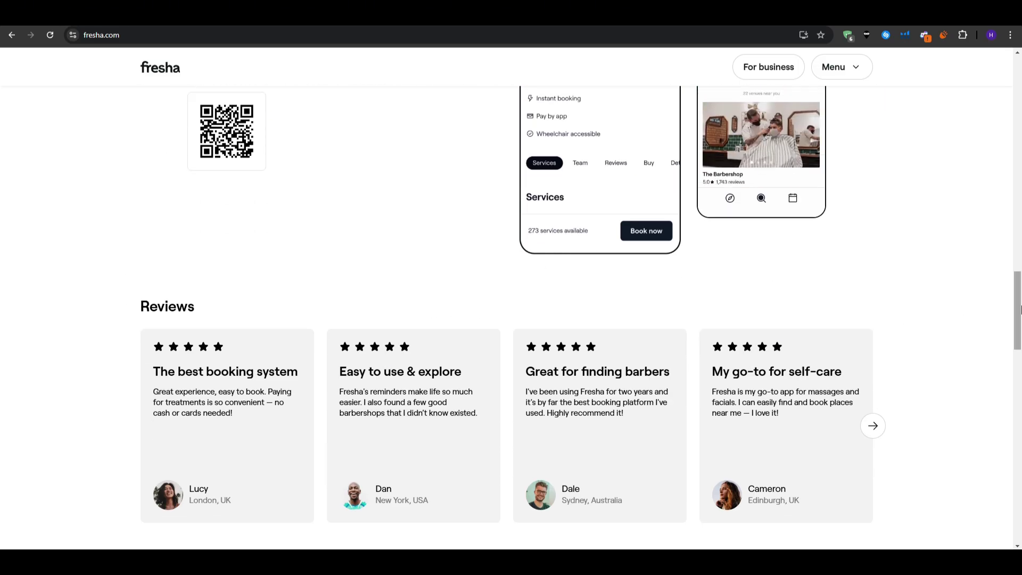
left_click_drag(1019, 309, 1020, 64)
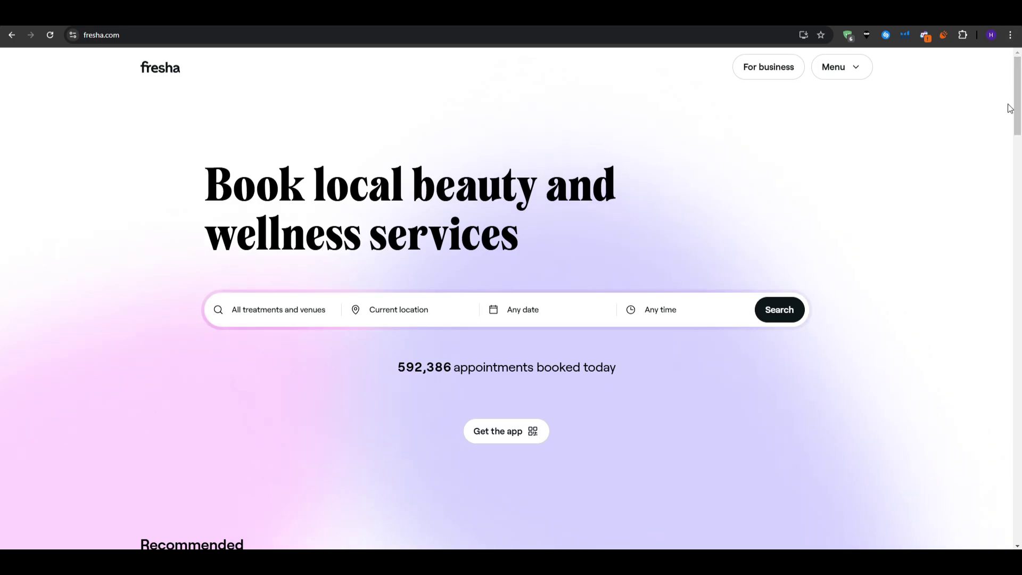
left_click_drag(193, 196, 519, 239)
left_click(560, 244)
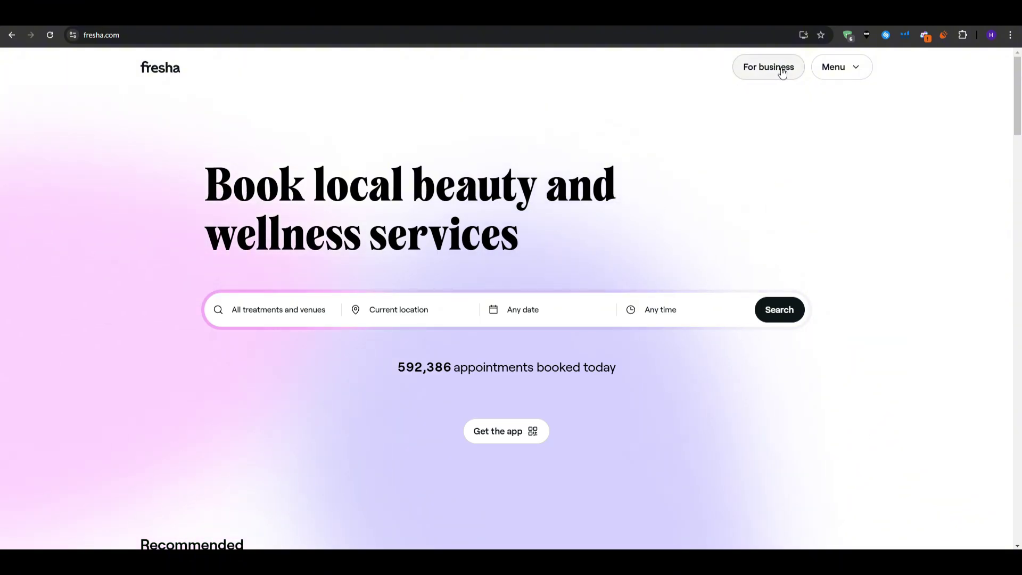
Check the main menu, then go to Fresha's For business page
left_click(839, 71)
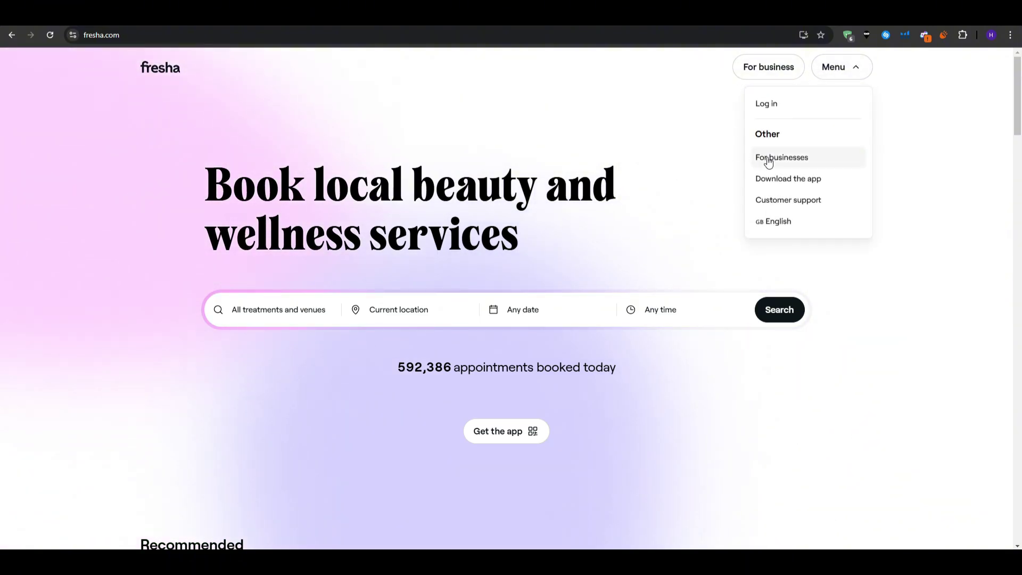
left_click(712, 169)
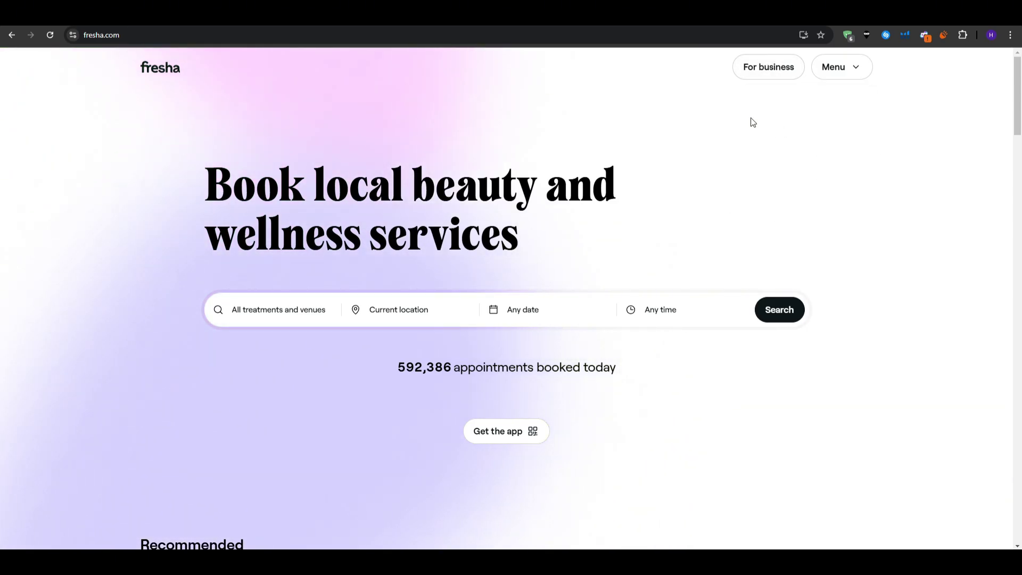
left_click(769, 67)
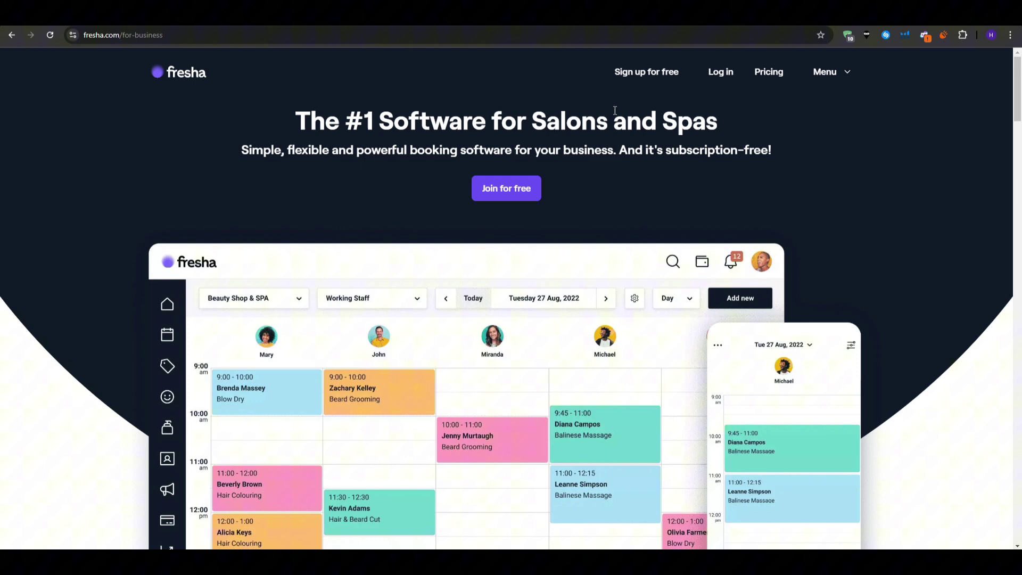
Join Fresha for free with a Google account and create a new business account
left_click(720, 72)
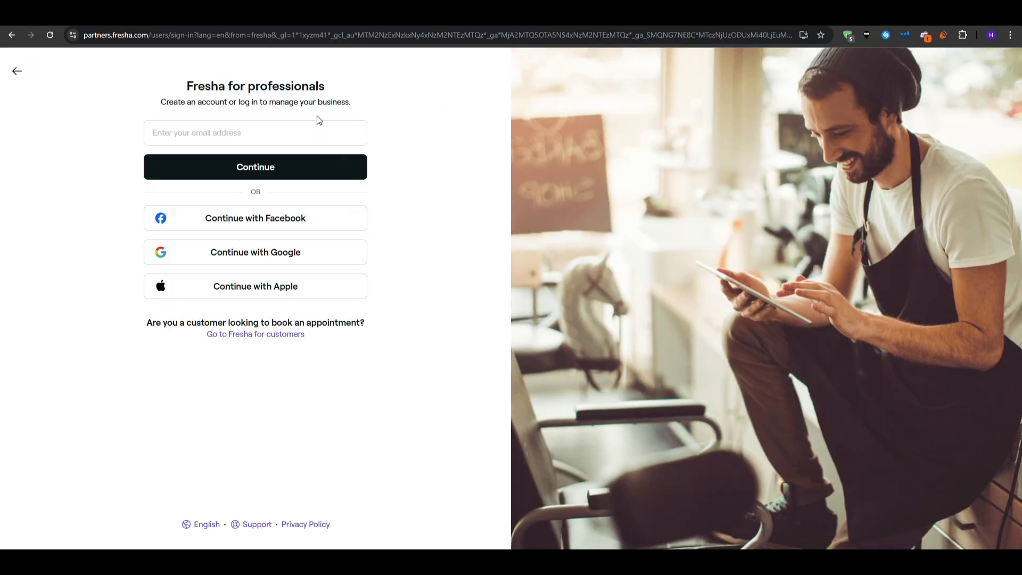
left_click_drag(186, 86, 335, 104)
left_click(335, 104)
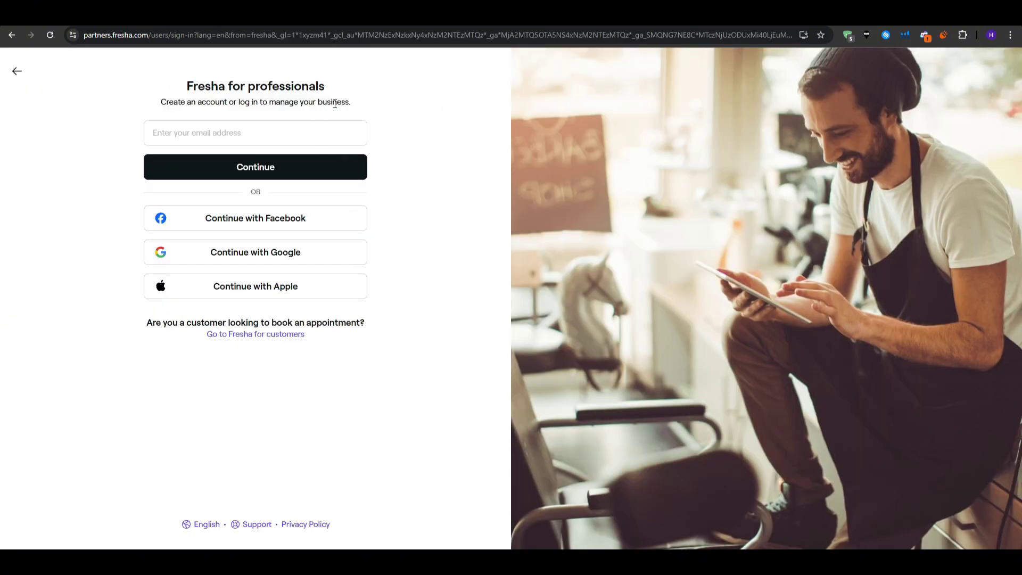
left_click(332, 264)
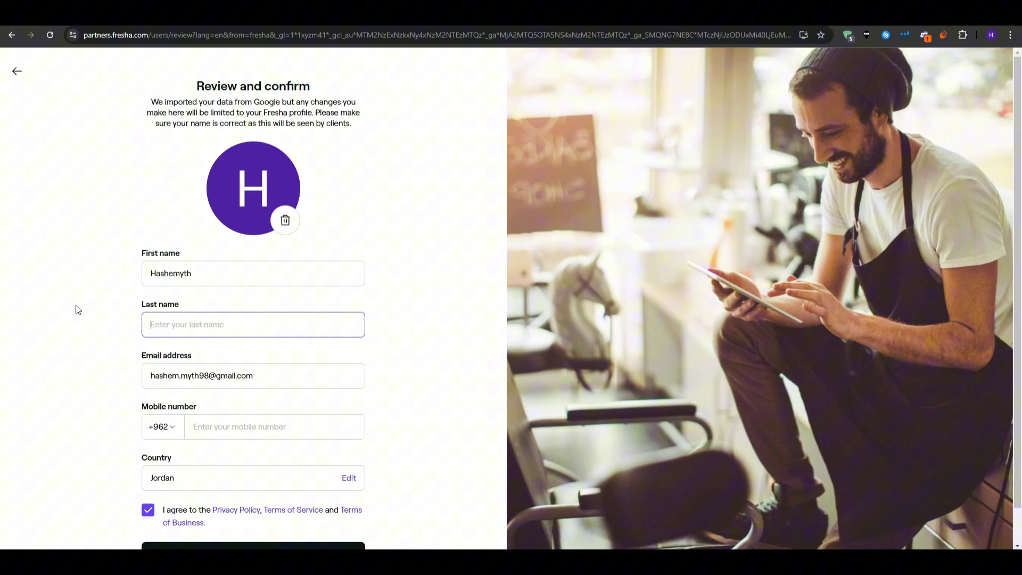
scroll(76, 309, "down", 1)
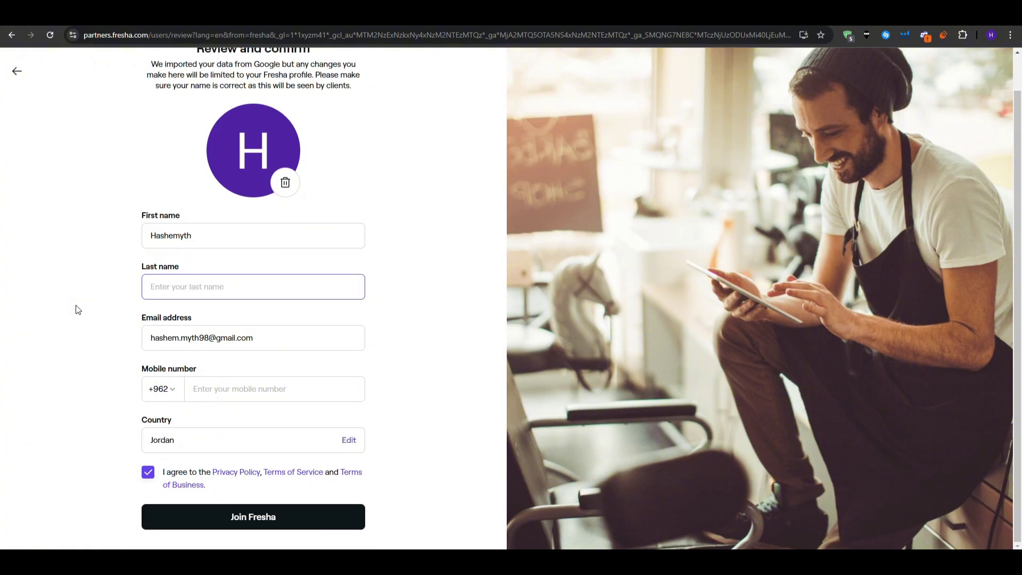
left_click(201, 520)
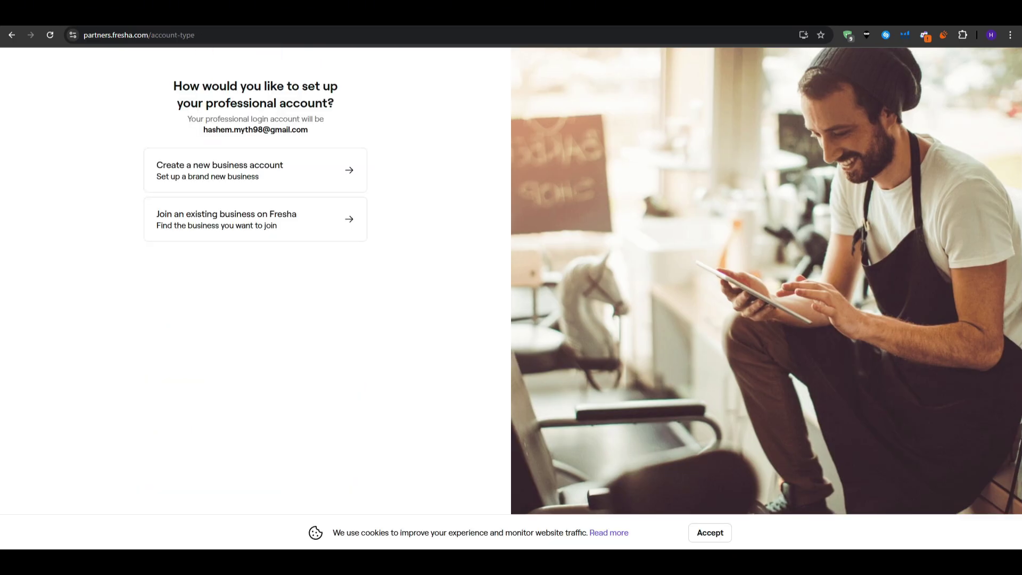
left_click(261, 169)
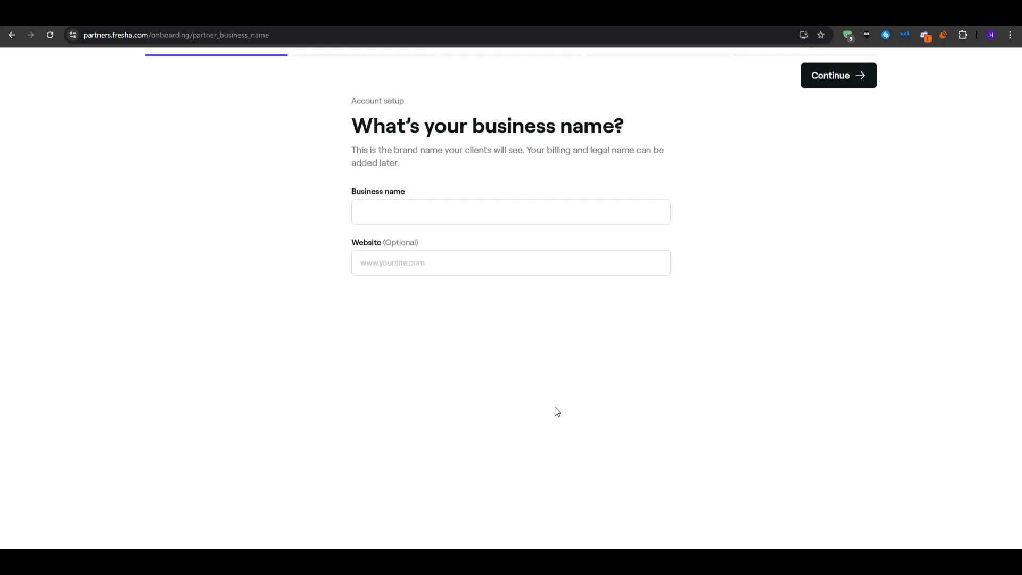
Enter 'Ash LLC' as the business name and continue
left_click(470, 213)
type("Ash LLC")
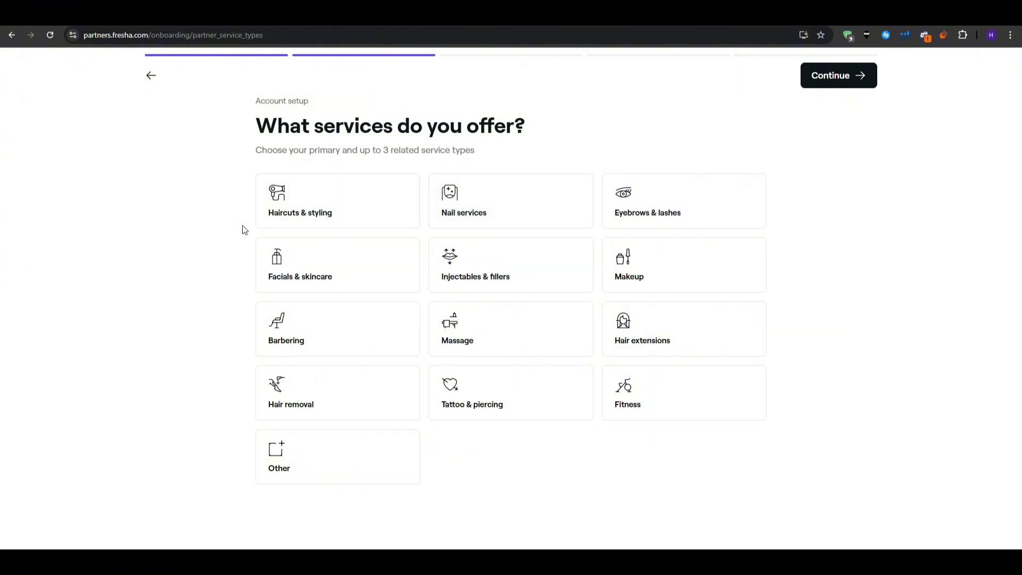
left_click_drag(278, 125, 444, 126)
left_click(534, 109)
Choose Haircuts & styling as primary service, plus Facials & skincare, Fitness and Makeup
left_click(383, 192)
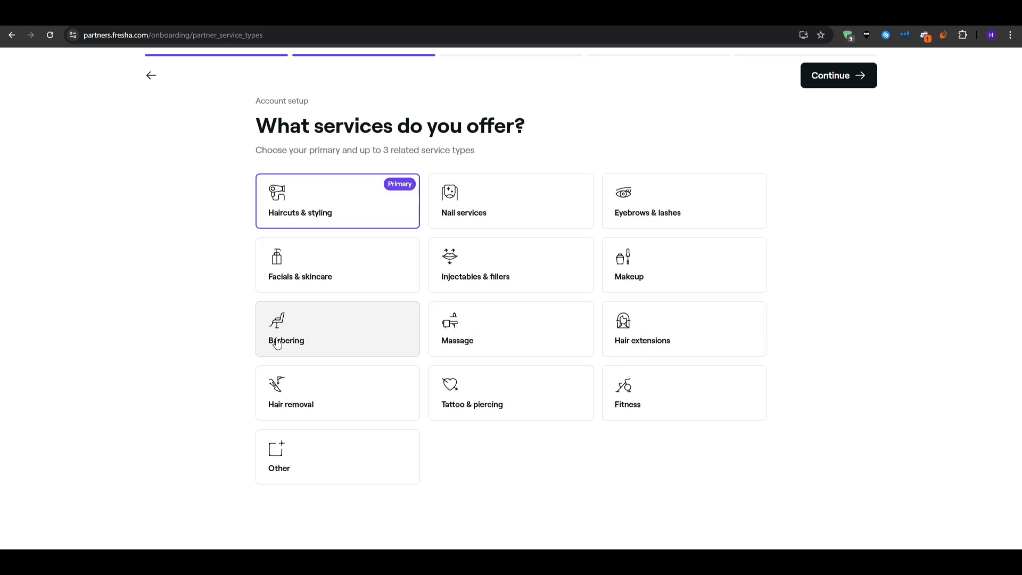
left_click(269, 285)
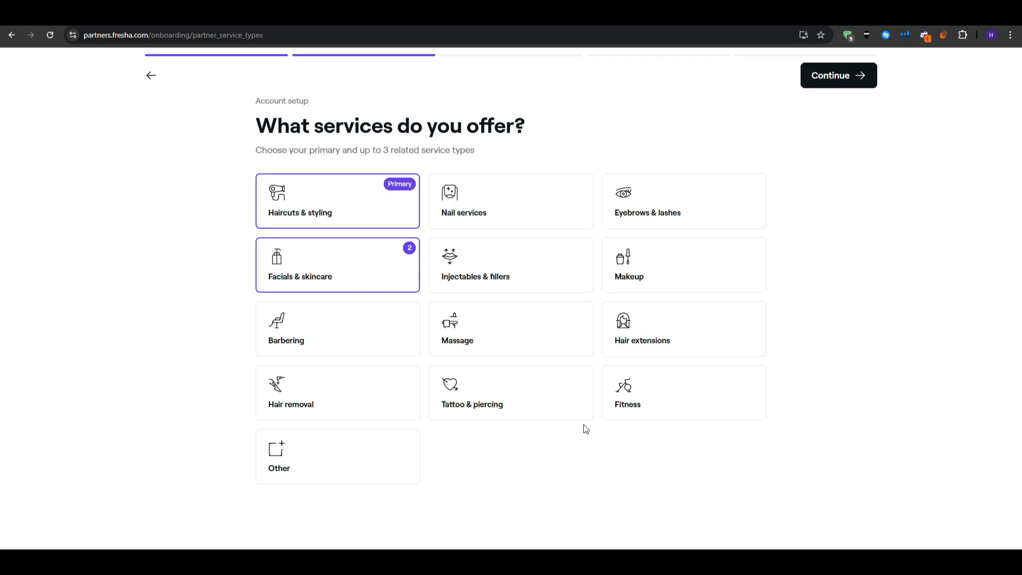
left_click(610, 415)
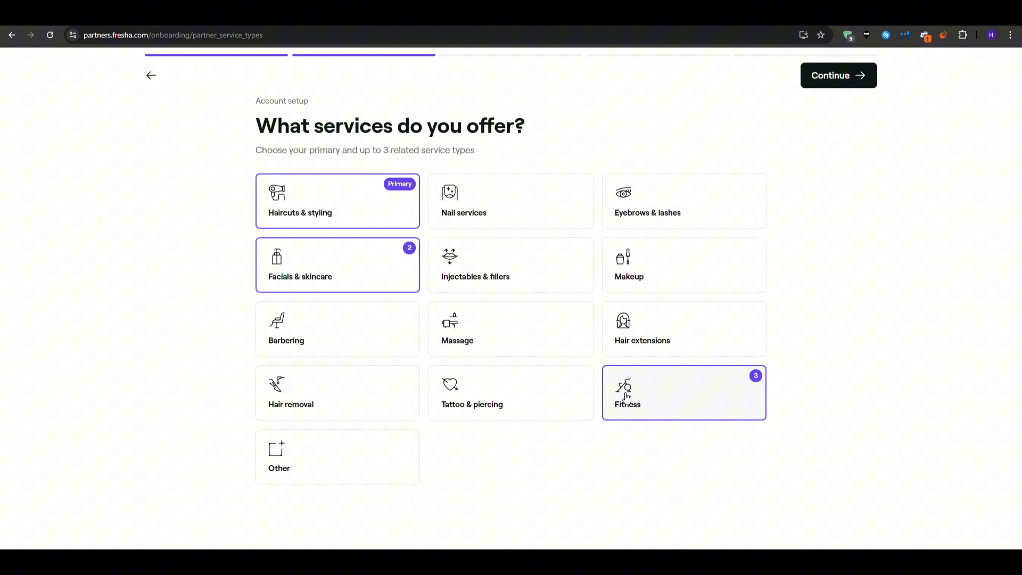
left_click(640, 277)
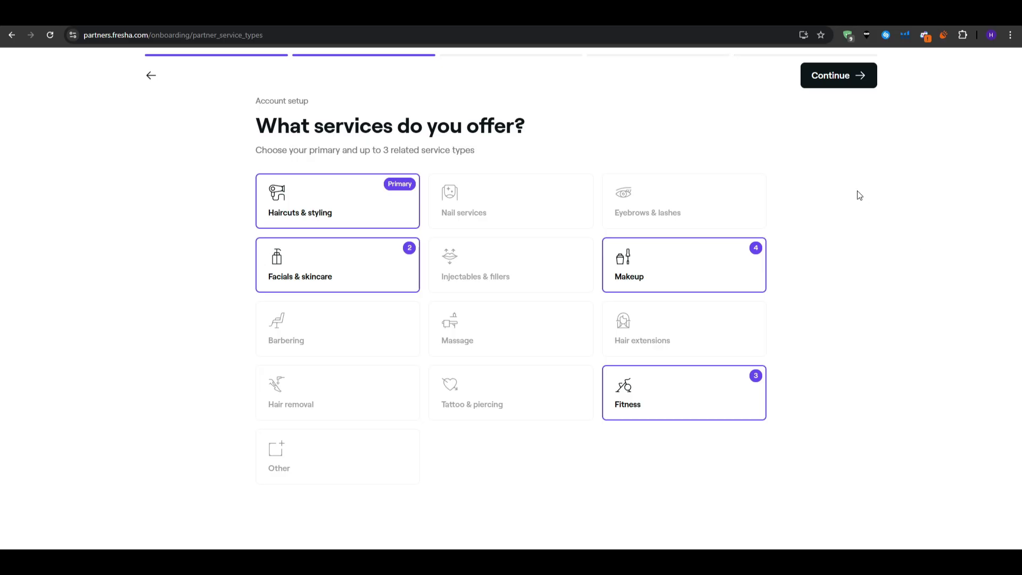
left_click(383, 197)
left_click(288, 205)
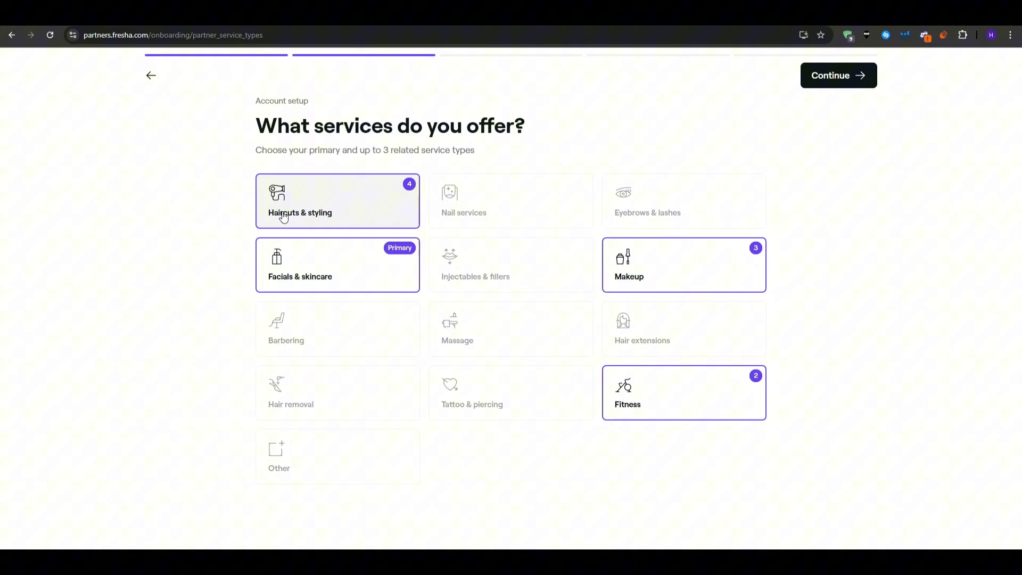
left_click(334, 273)
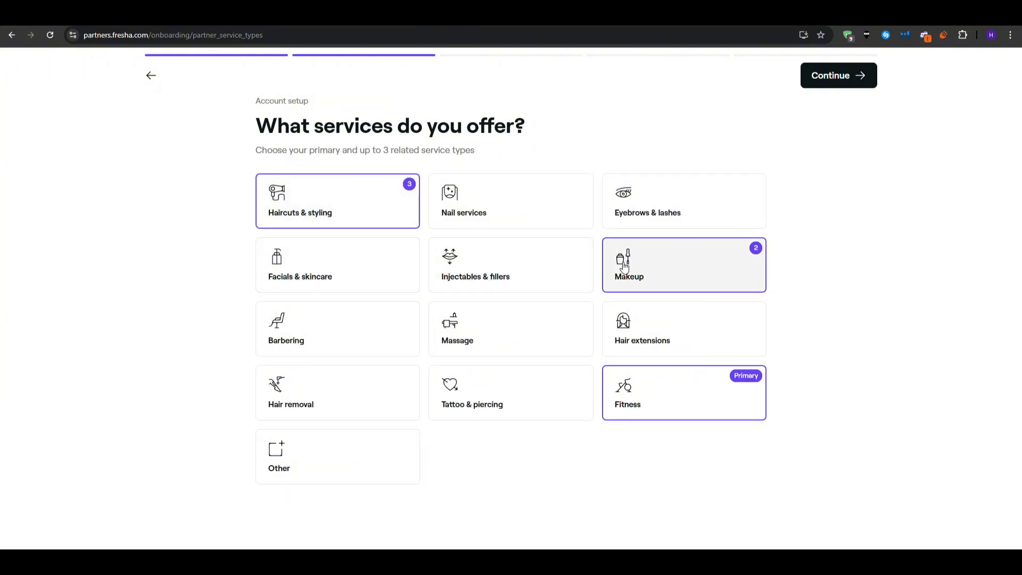
left_click(670, 393)
left_click(678, 269)
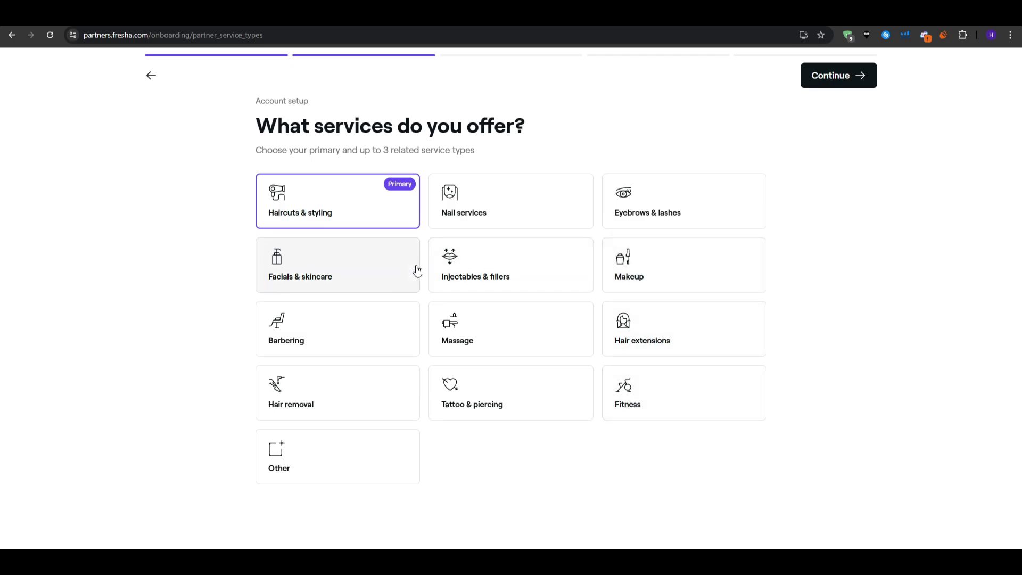
left_click(346, 266)
left_click(674, 407)
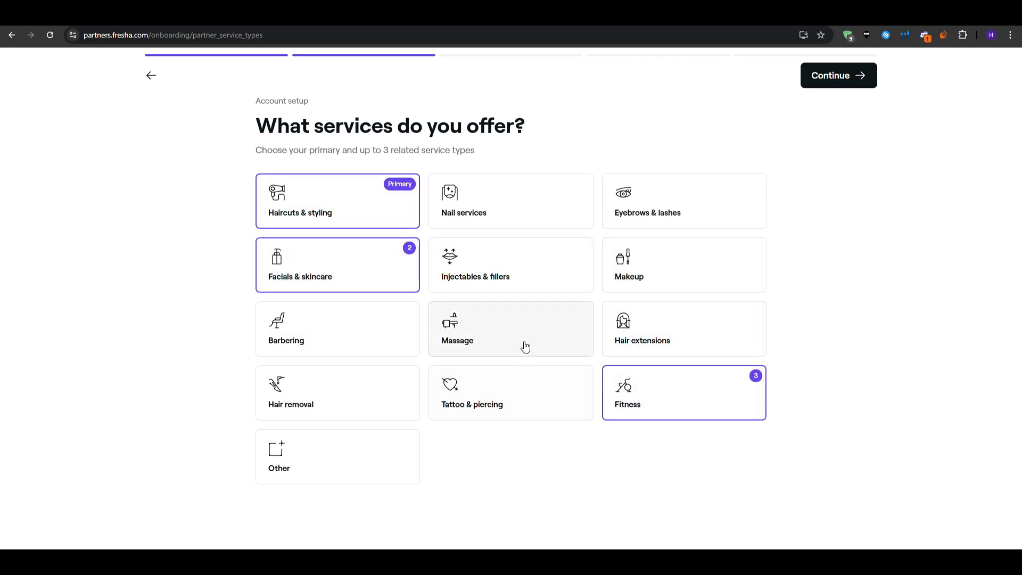
left_click(655, 287)
left_click(859, 83)
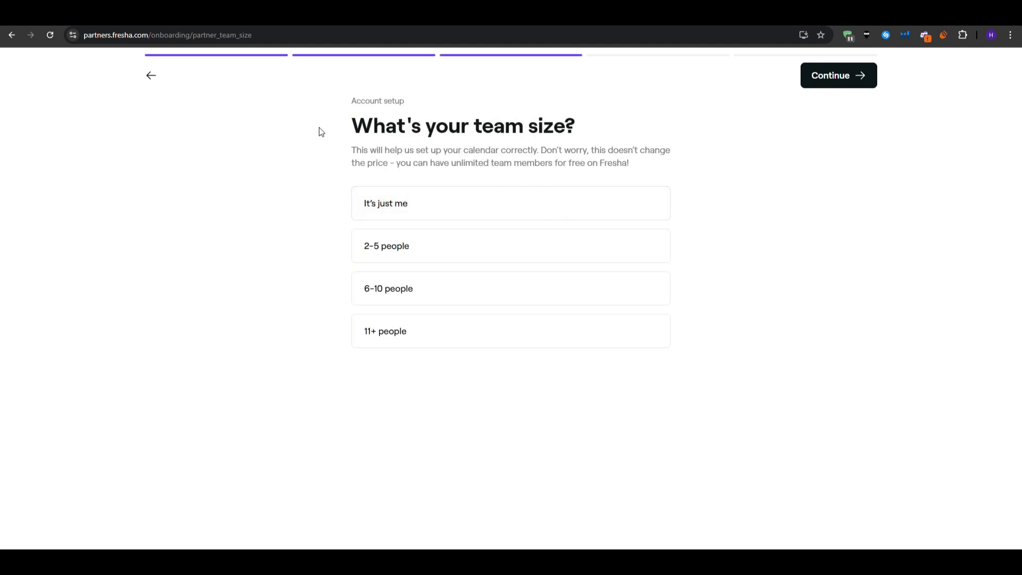
Set the team size to 2–5 people
left_click_drag(317, 132, 603, 134)
left_click(605, 135)
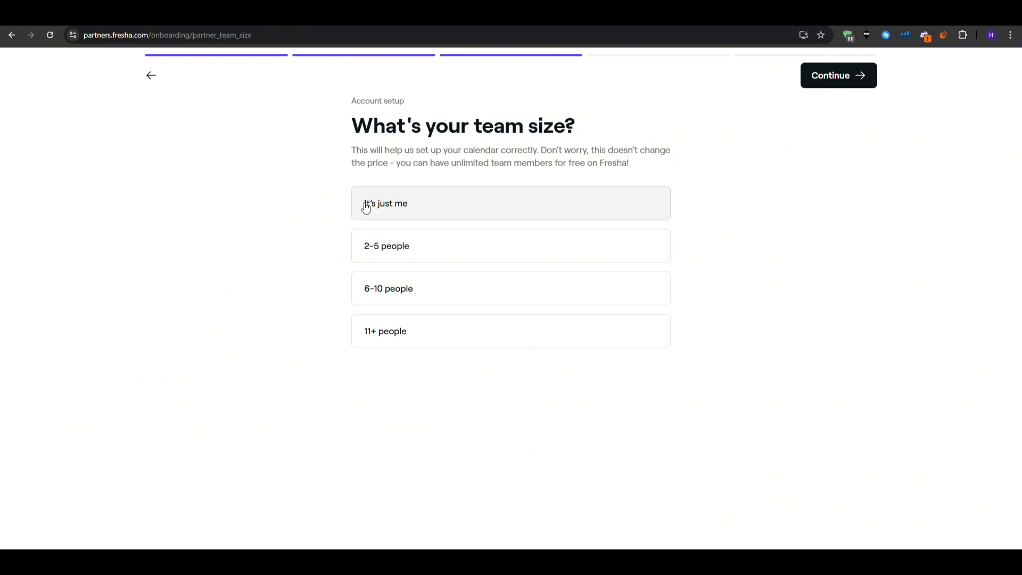
left_click(610, 257)
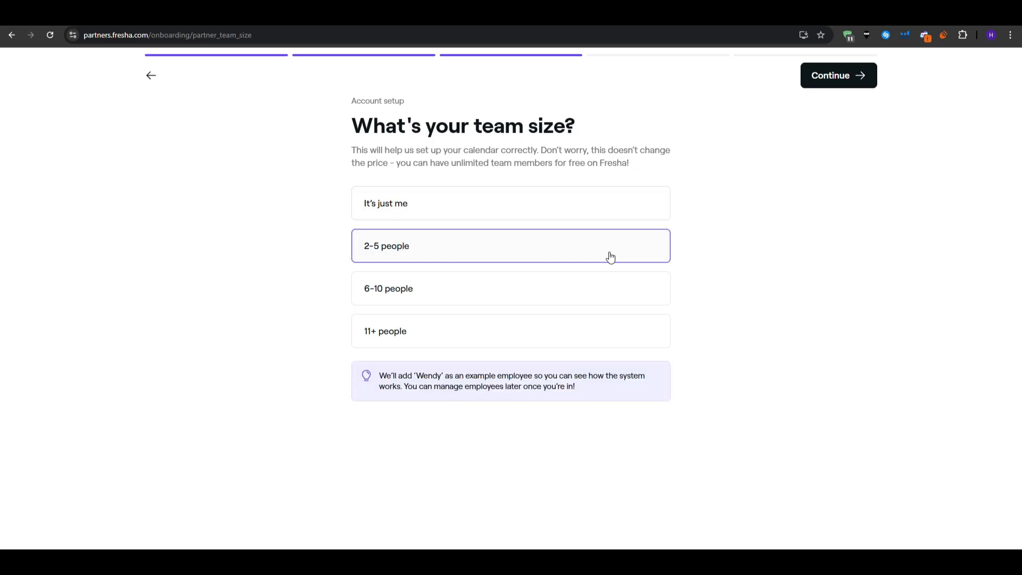
left_click(829, 78)
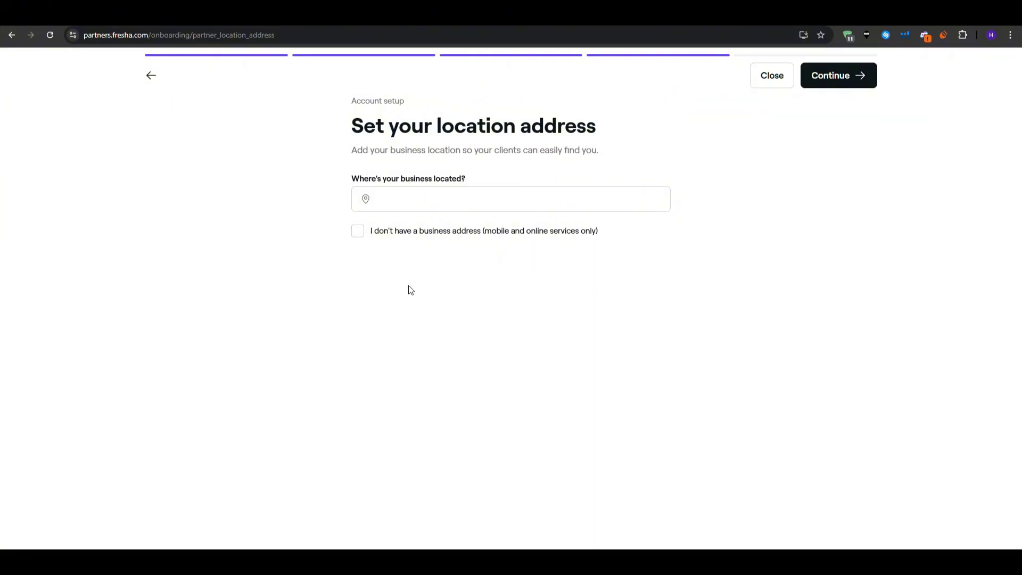
Declare that the business has no physical address and move past the location step
left_click(466, 233)
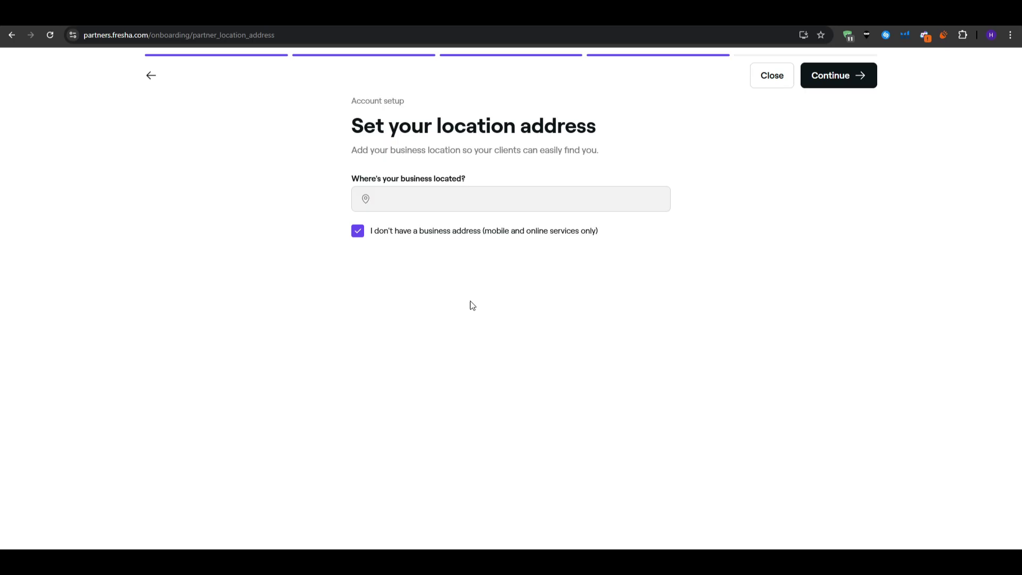
left_click(832, 79)
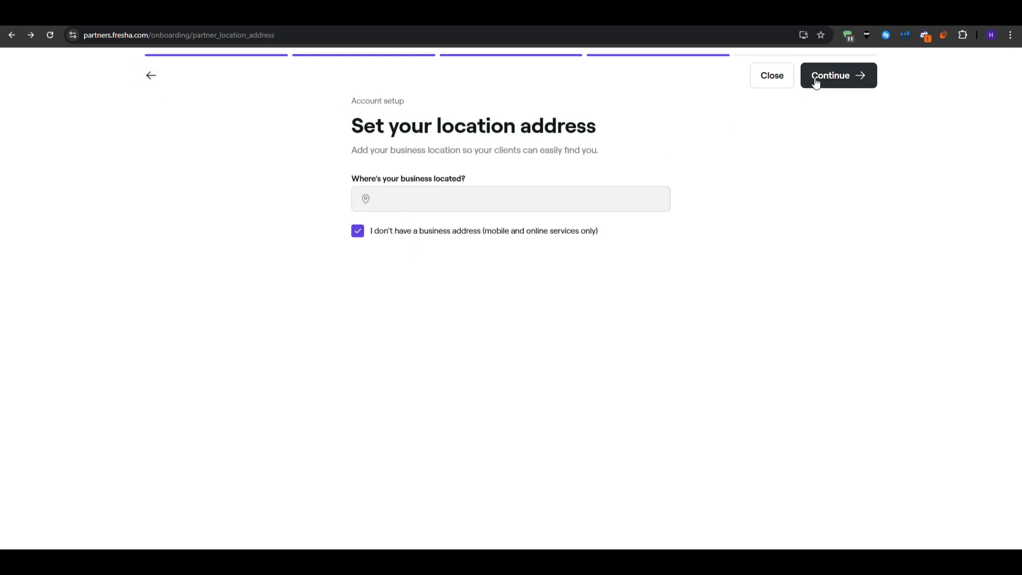
left_click(814, 79)
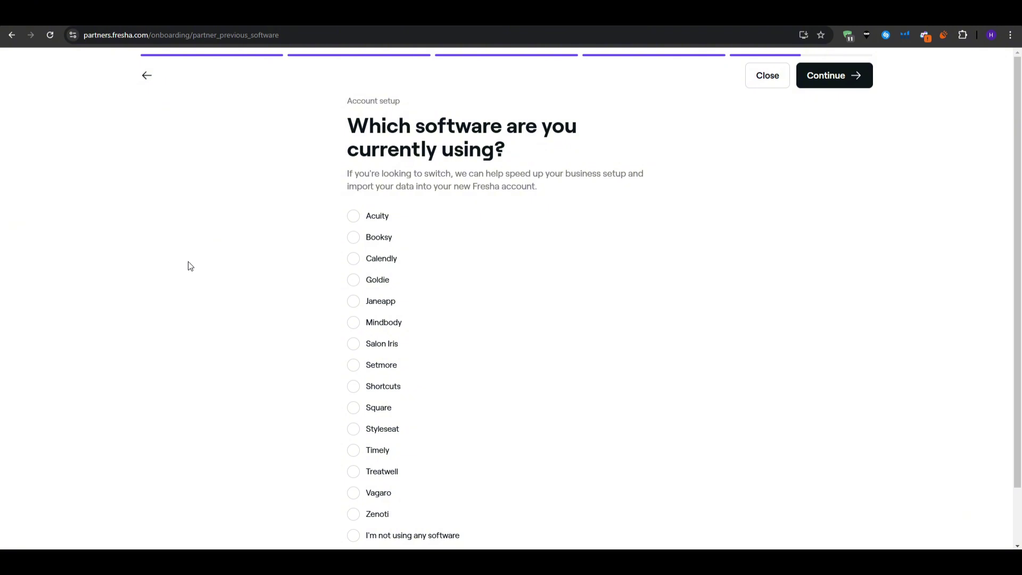
Answer that no previous software is used and finish the onboarding questions
scroll(187, 271, "down", 1)
scroll(194, 282, "up", 1)
scroll(267, 309, "down", 1)
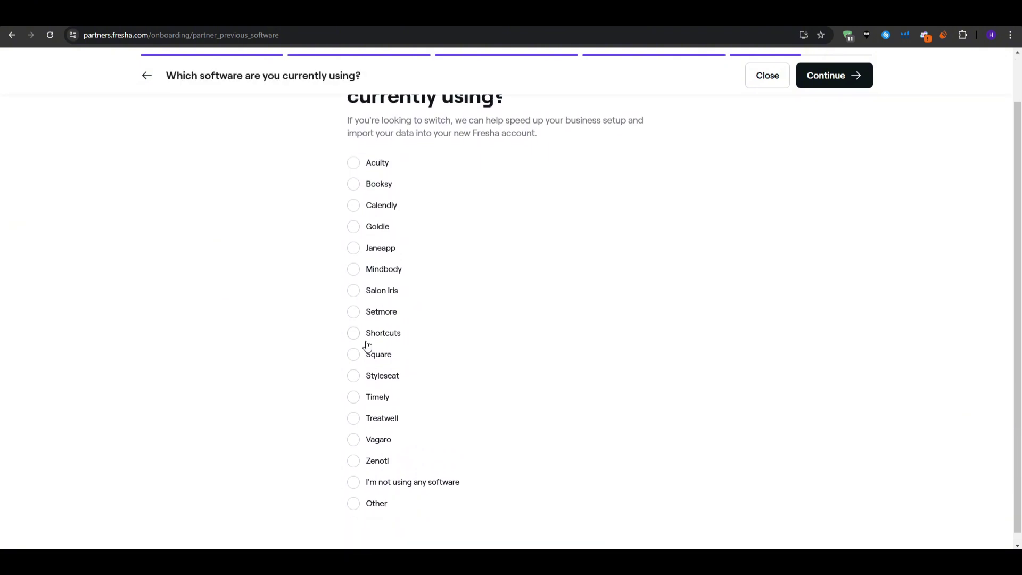
left_click(434, 475)
scroll(586, 319, "up", 1)
left_click(860, 77)
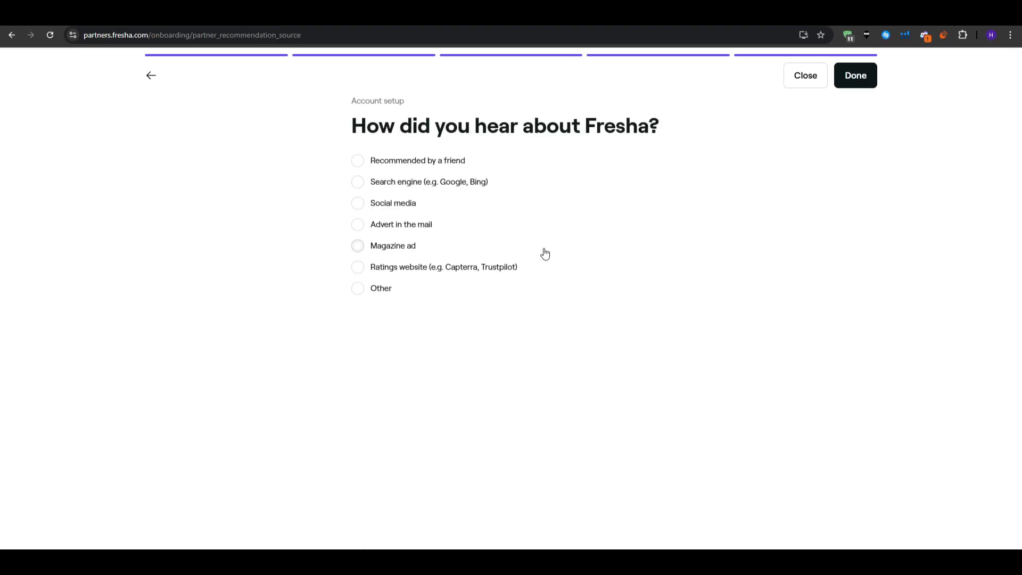
left_click(860, 79)
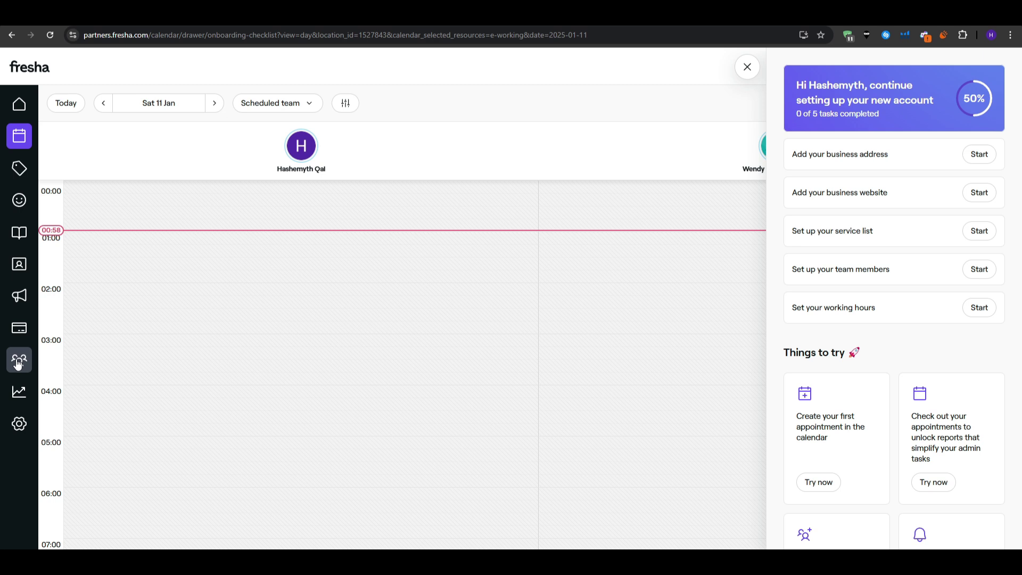
Go to the home dashboard, accept the cookie notice, and review recent sales and appointments
left_click(20, 104)
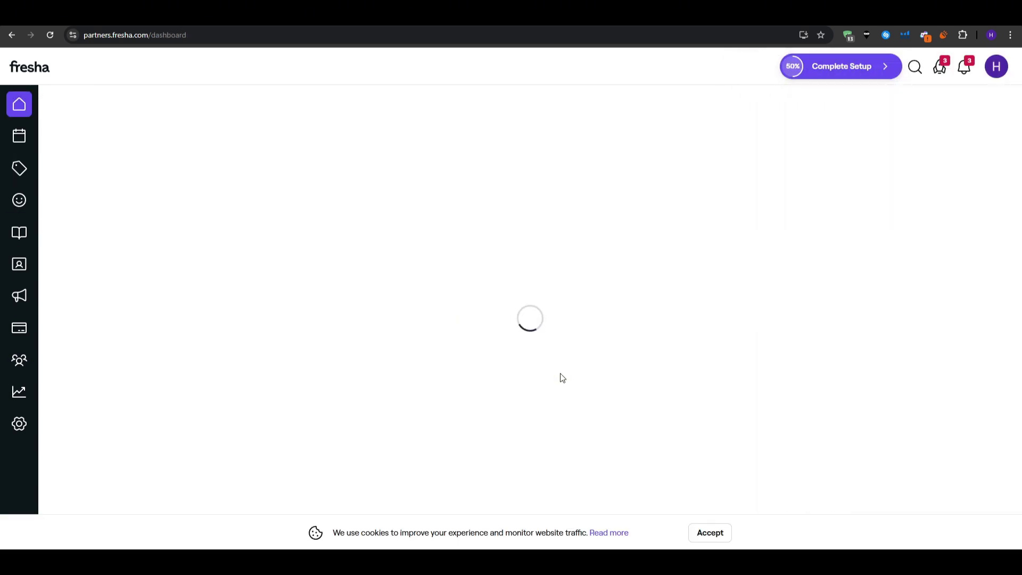
left_click(710, 534)
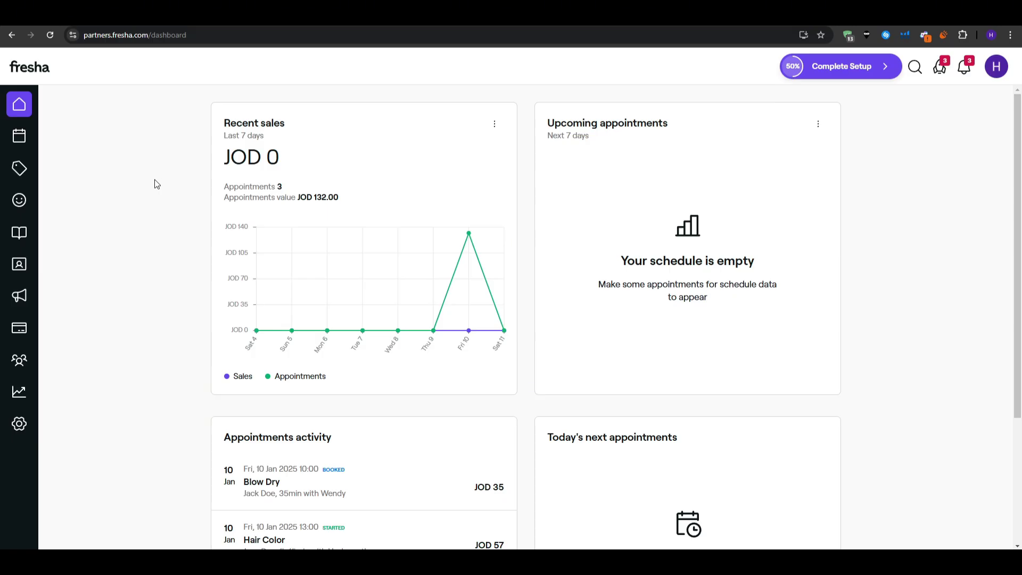
scroll(143, 215, "down", 3)
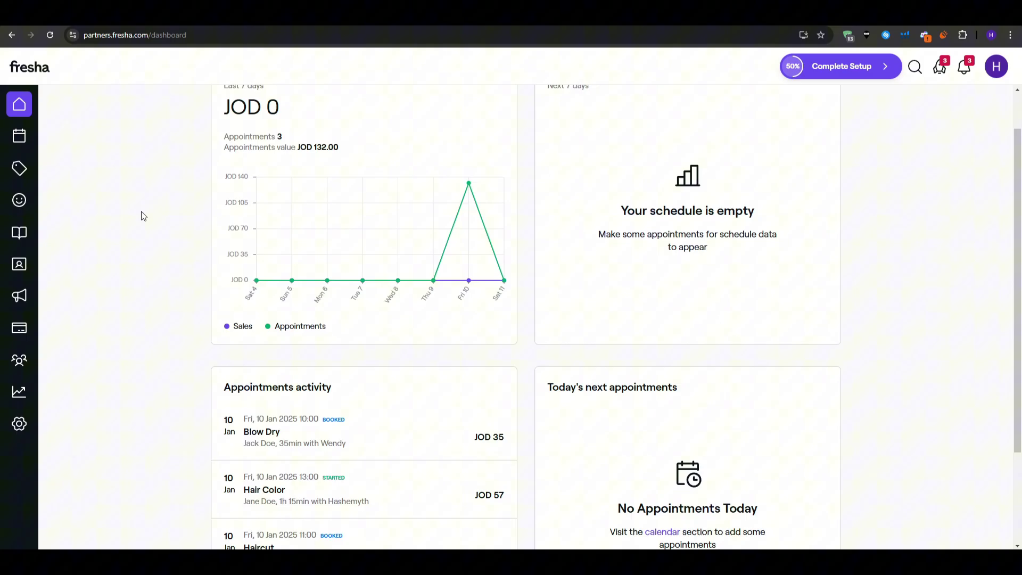
scroll(144, 216, "up", 3)
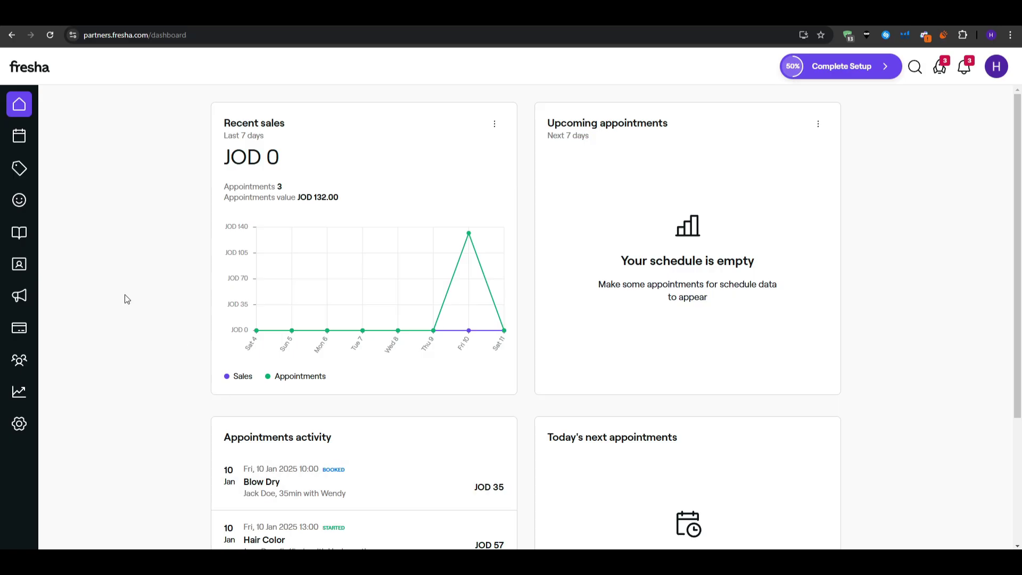
scroll(123, 294, "down", 3)
scroll(126, 265, "up", 3)
Look over the setup checklist, then read the unread appointment notifications
left_click(828, 75)
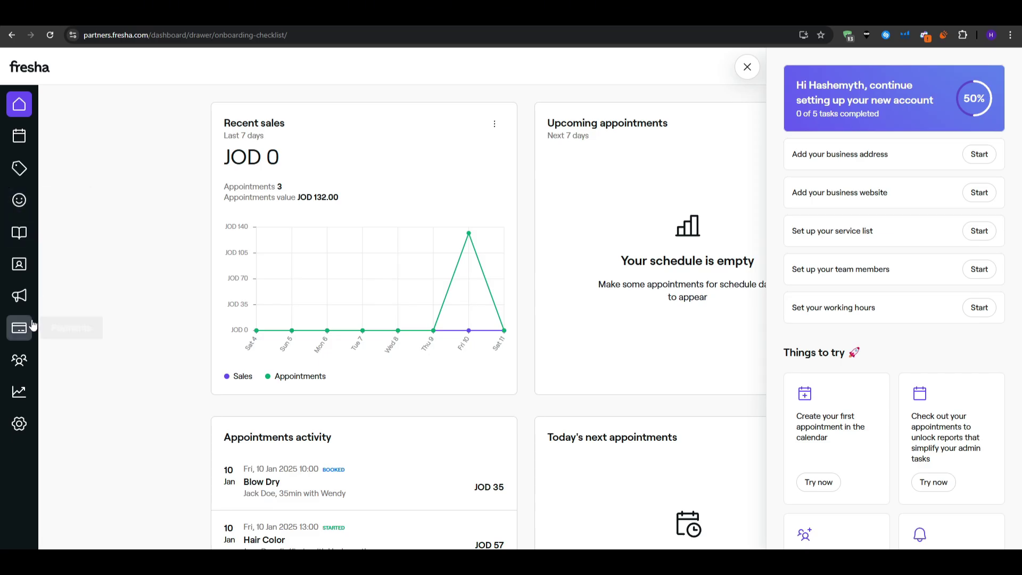
left_click(747, 66)
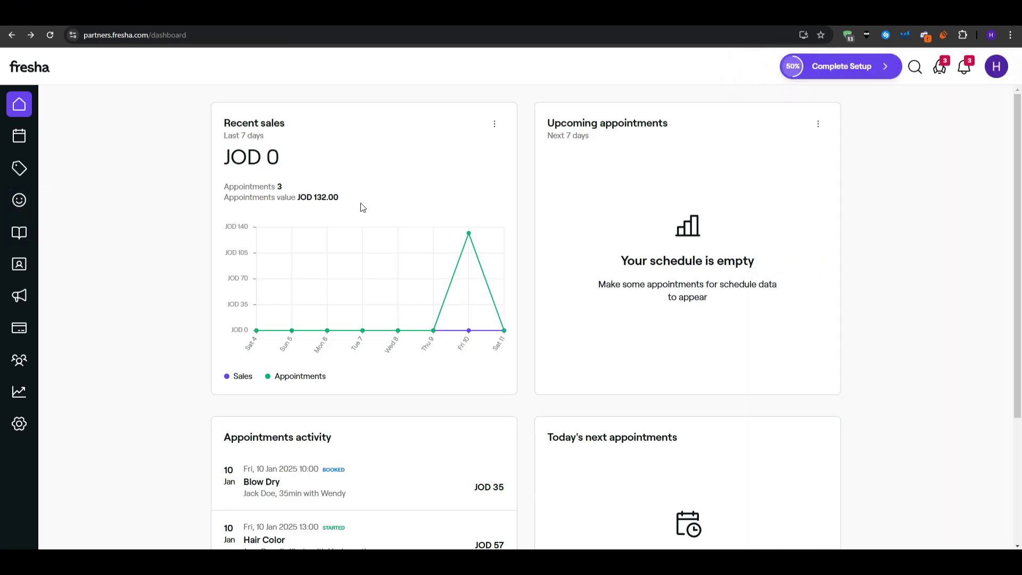
left_click(964, 67)
left_click(748, 67)
left_click(968, 66)
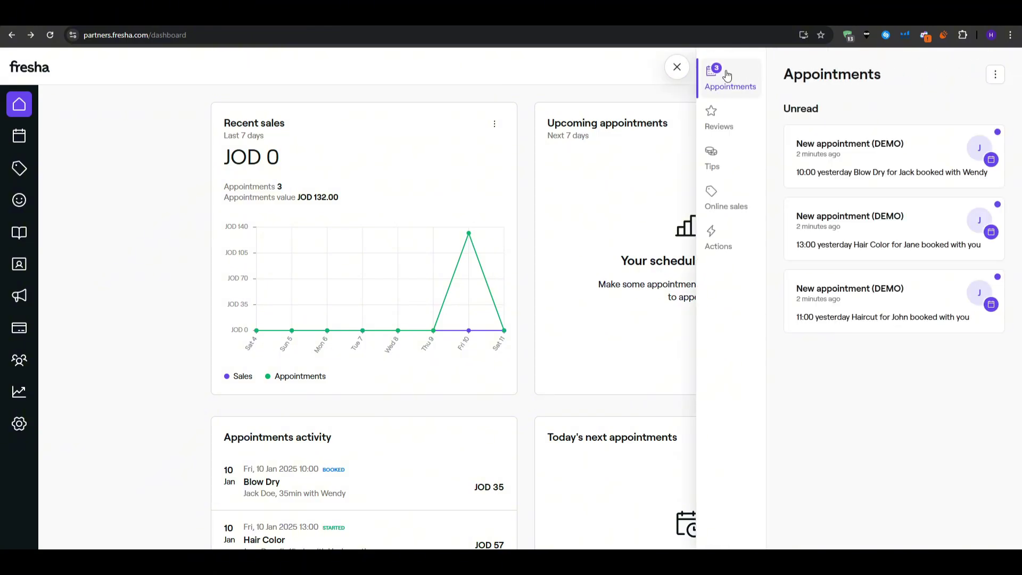
left_click(676, 68)
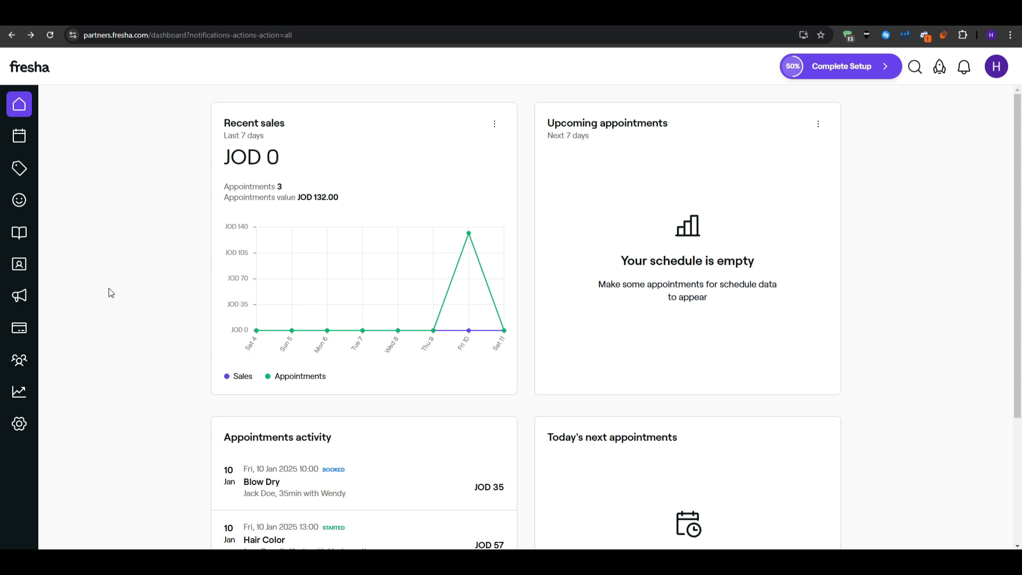
Open the Team members page listing the two team members
scroll(111, 294, "down", 3)
scroll(112, 296, "up", 3)
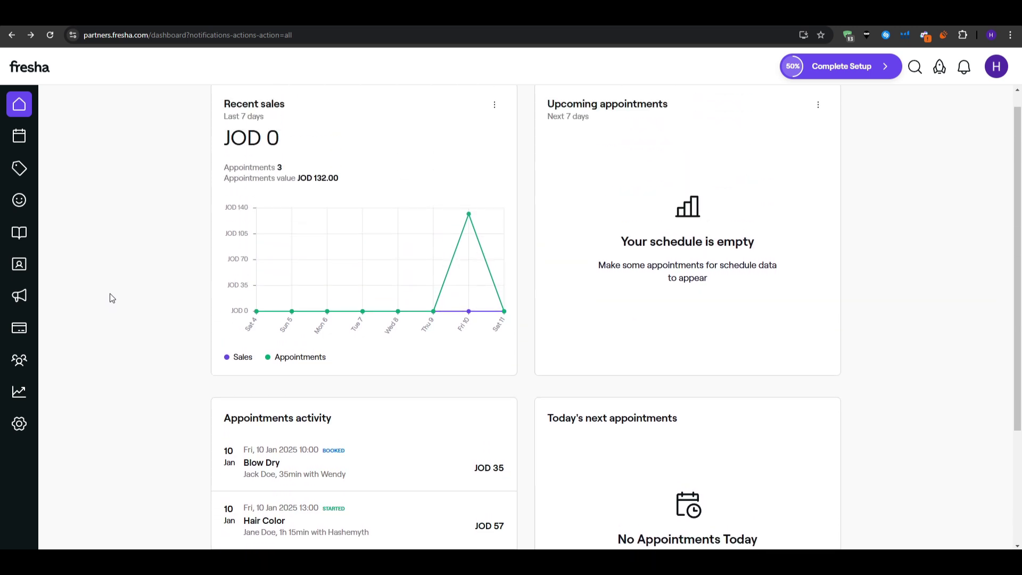
scroll(112, 298, "up", 1)
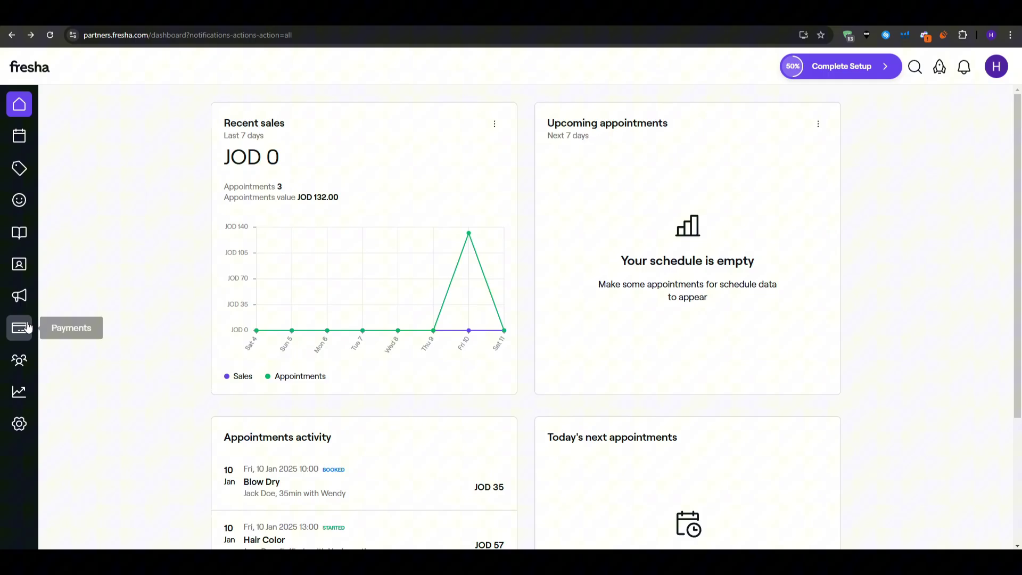
left_click(26, 368)
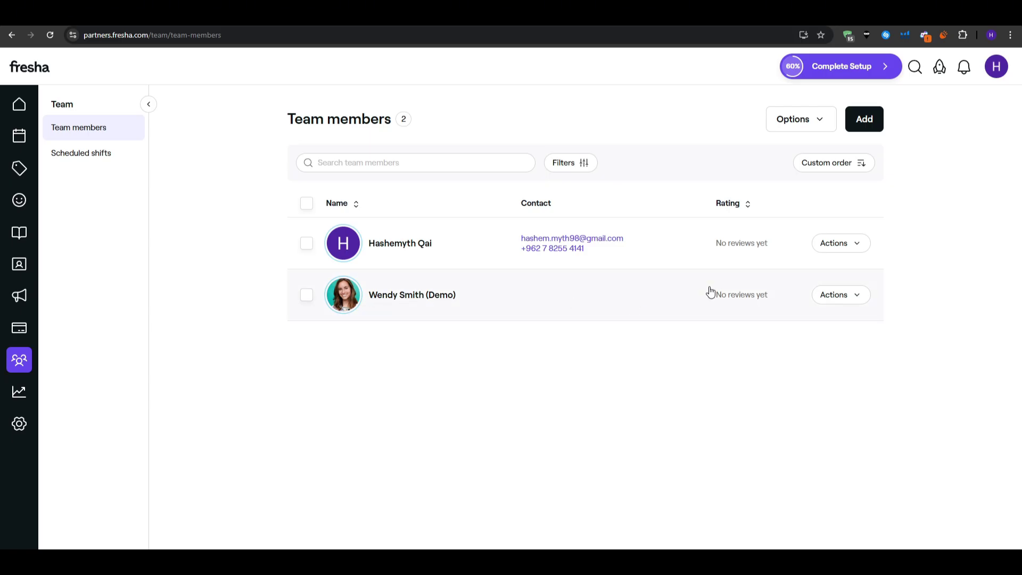
Edit the demo team member's profile and replace their first name
left_click(834, 296)
left_click(832, 323)
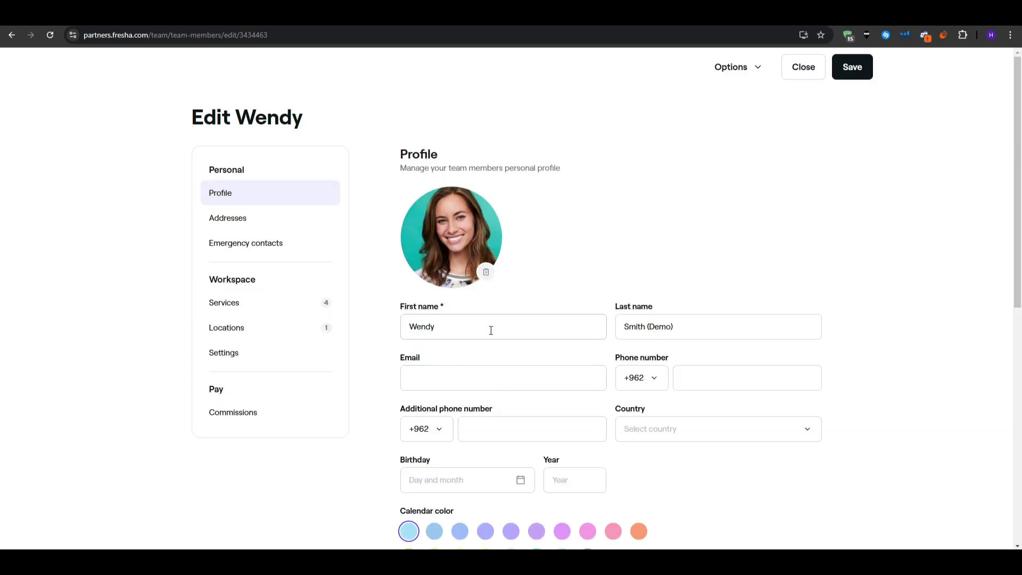
left_click(491, 330)
key("ctrl+a")
type("Sara")
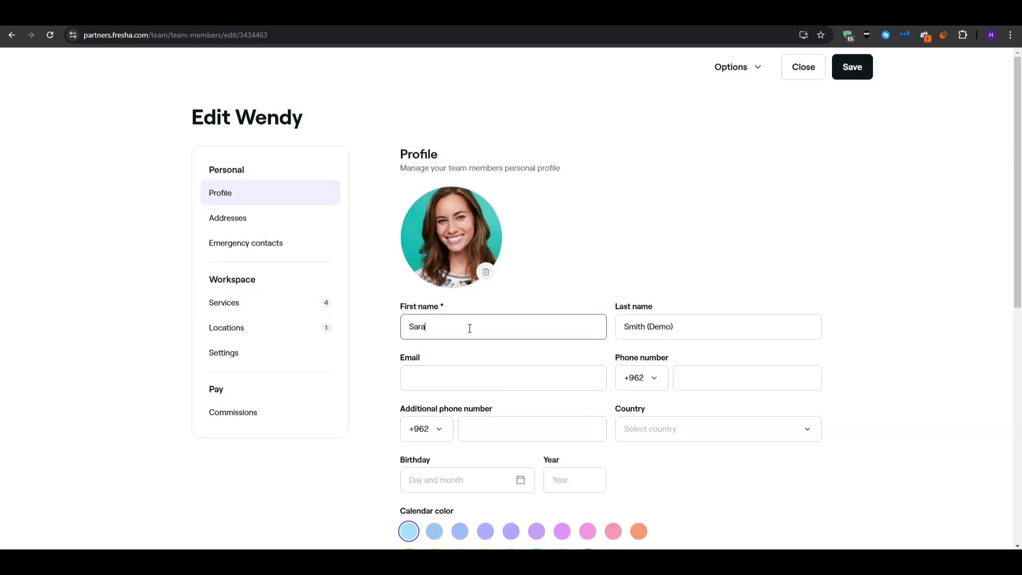
Remove the member's photo and '(Demo)' last-name suffix, save, and open Add team member
left_click(487, 272)
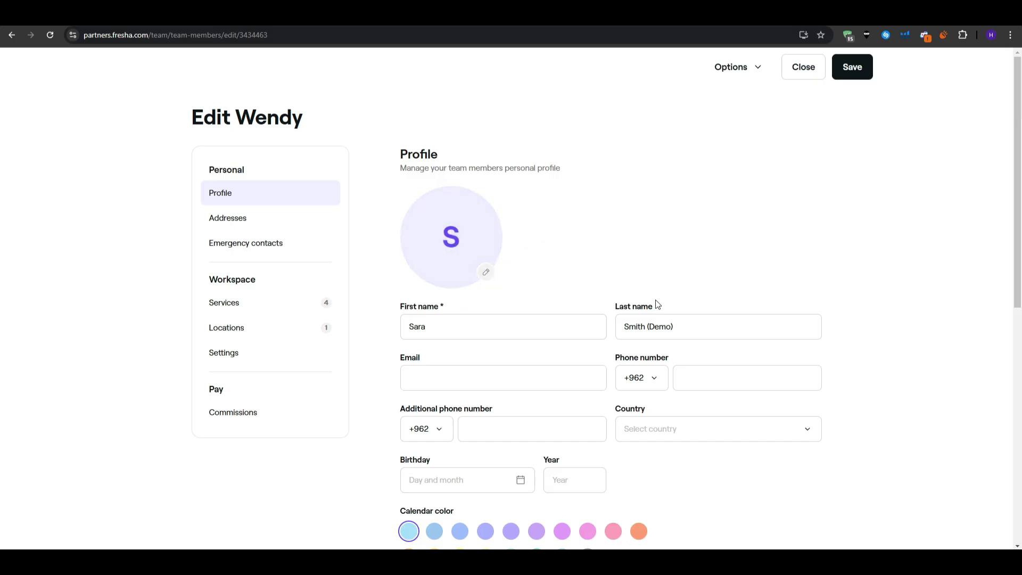
left_click(675, 324)
key("BackSpace")
key("BackSpace")
key("BackSpace")
key("BackSpace")
key("BackSpace")
key("BackSpace")
key("BackSpace")
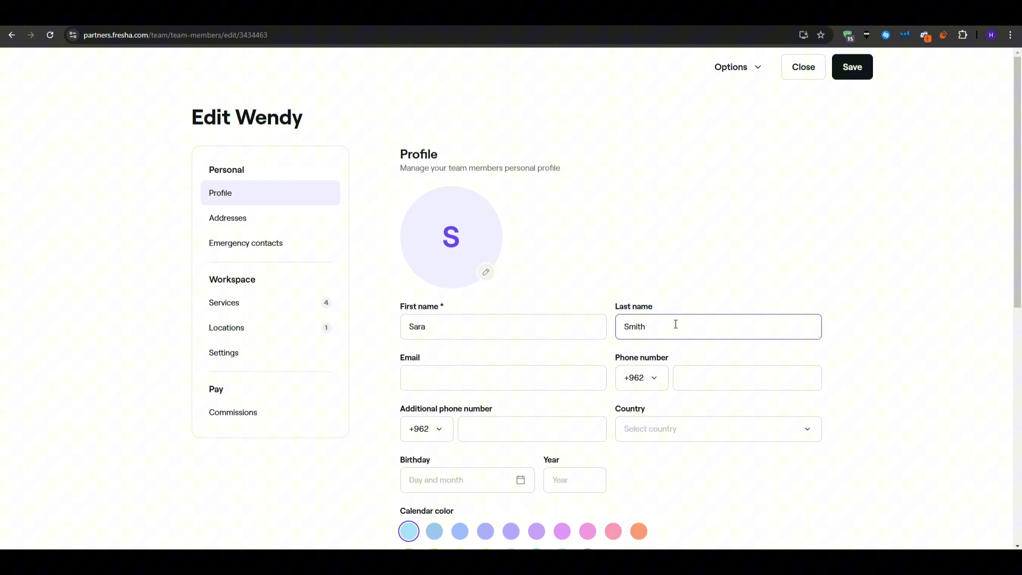
left_click(852, 67)
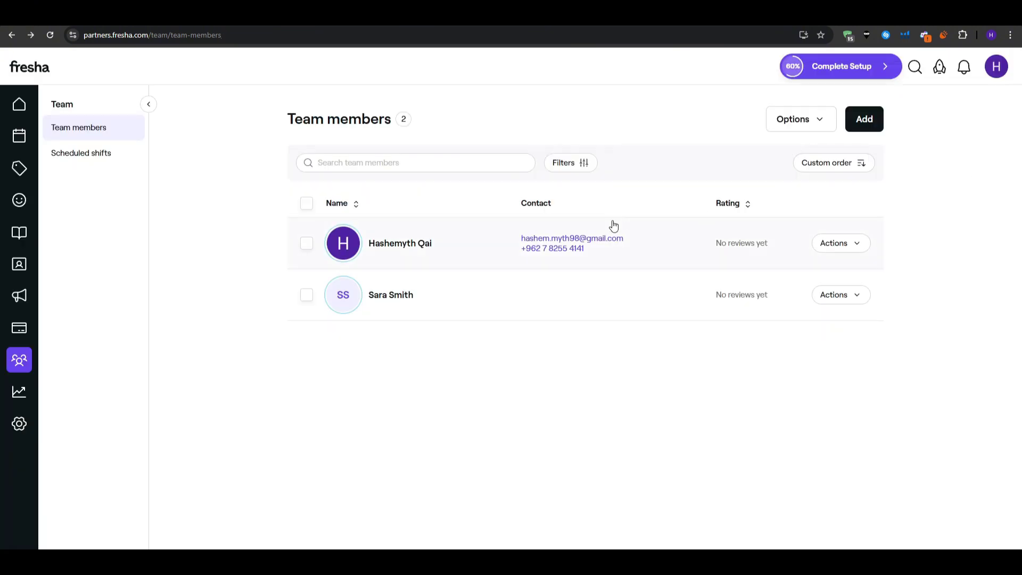
left_click(858, 127)
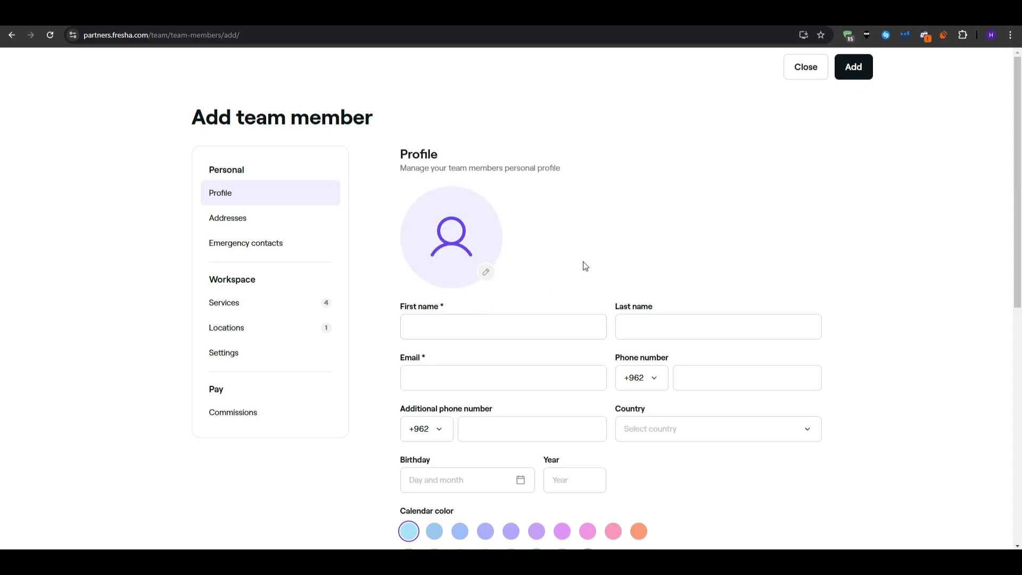
Limit the team member's services to only Haircut and Blow Dry and save
left_click(808, 70)
left_click(847, 296)
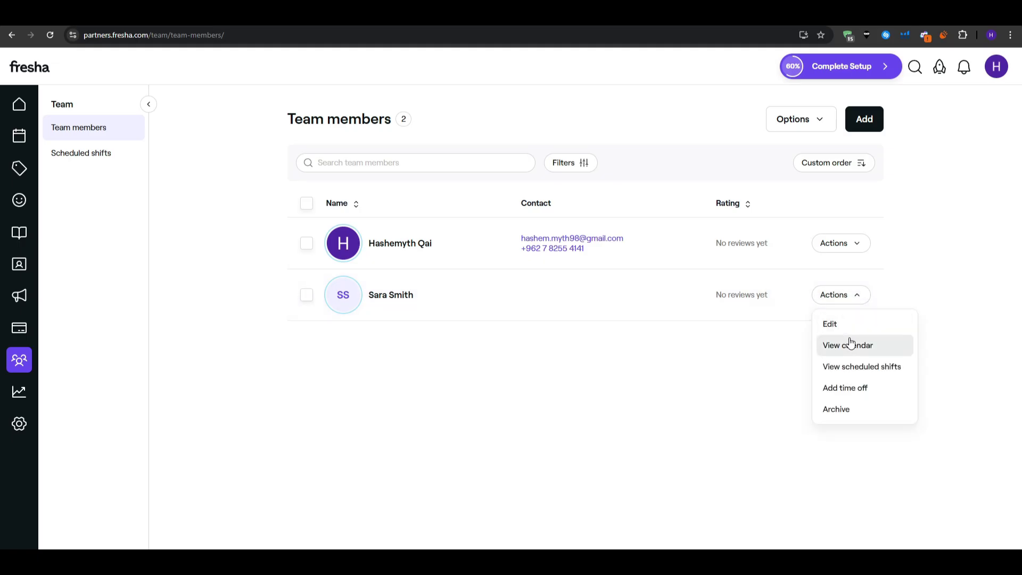
left_click(855, 326)
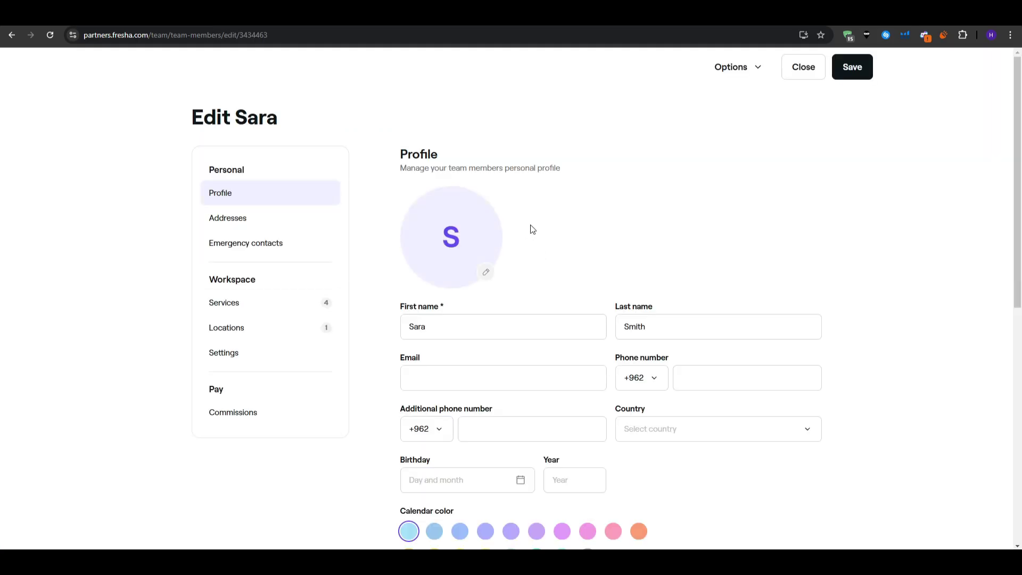
left_click(265, 304)
scroll(104, 307, "down", 1)
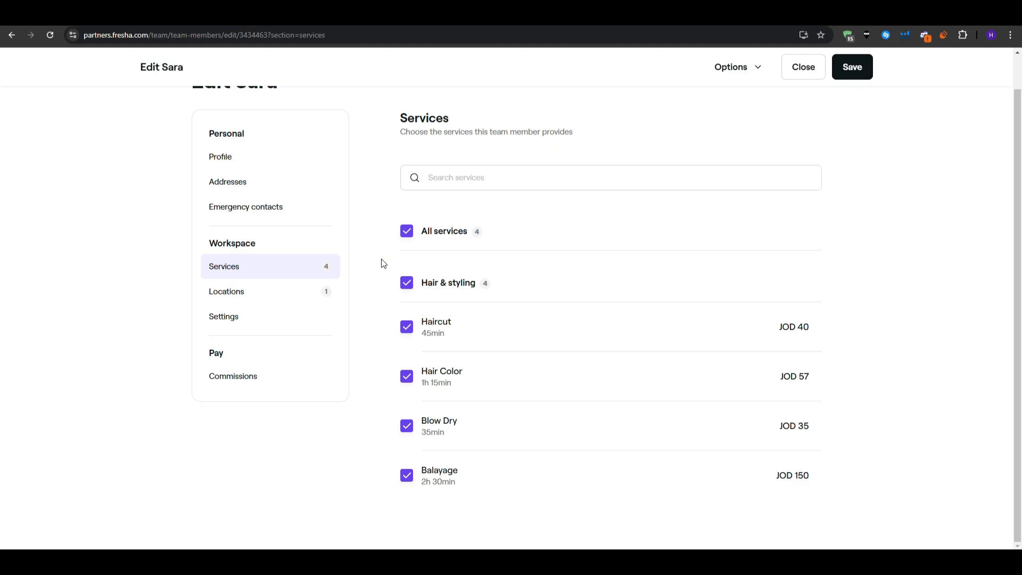
left_click(406, 231)
left_click(406, 283)
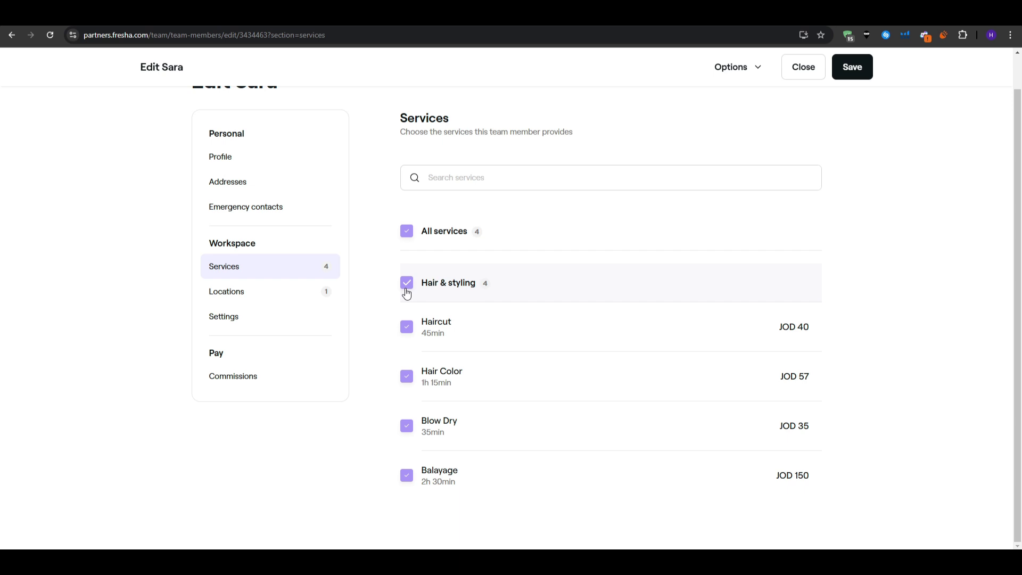
left_click(407, 284)
left_click(406, 327)
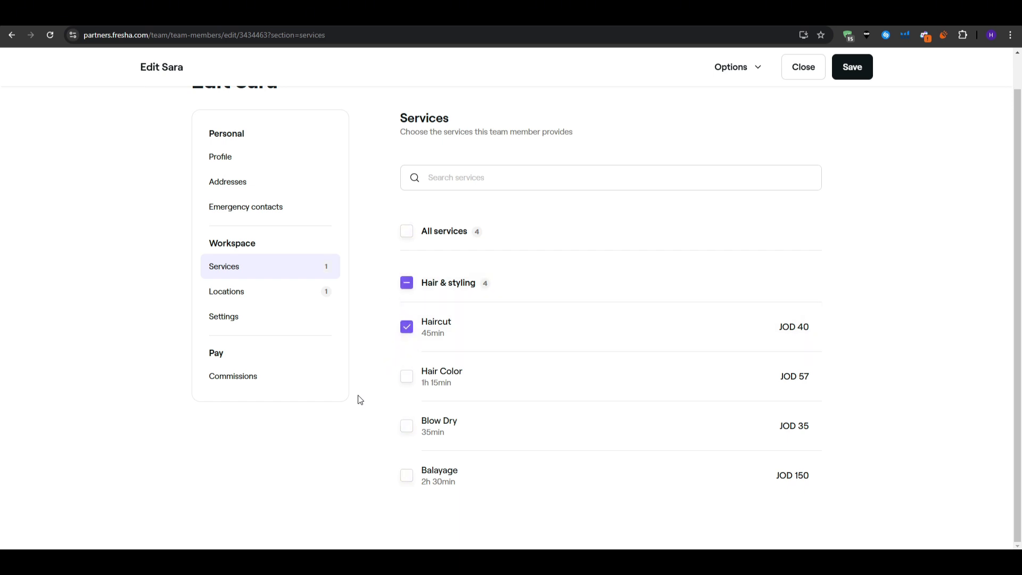
left_click(406, 426)
left_click(850, 67)
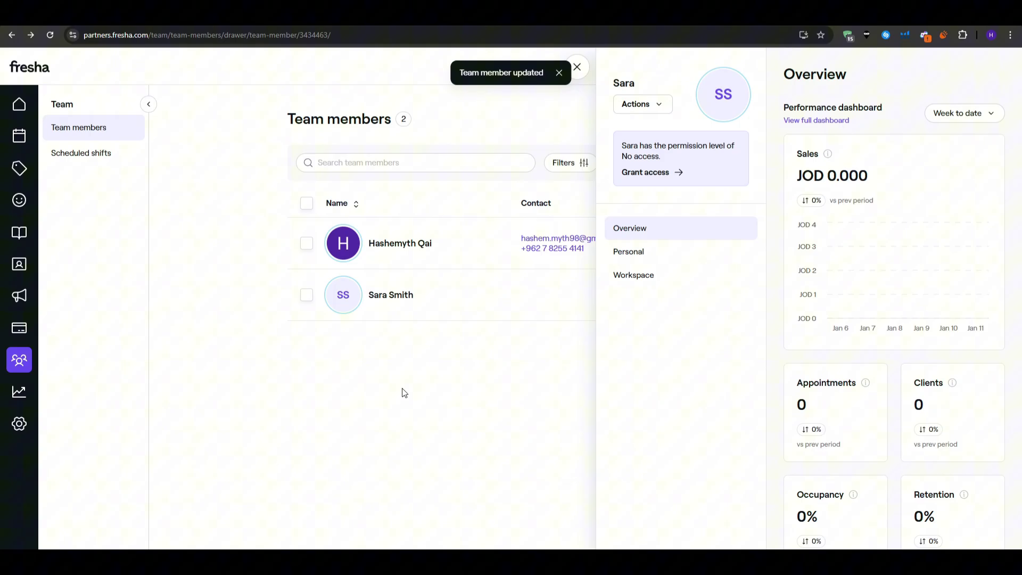
Change the team member's calendar colour from light blue to pink, save, and open the catalogue
left_click(577, 68)
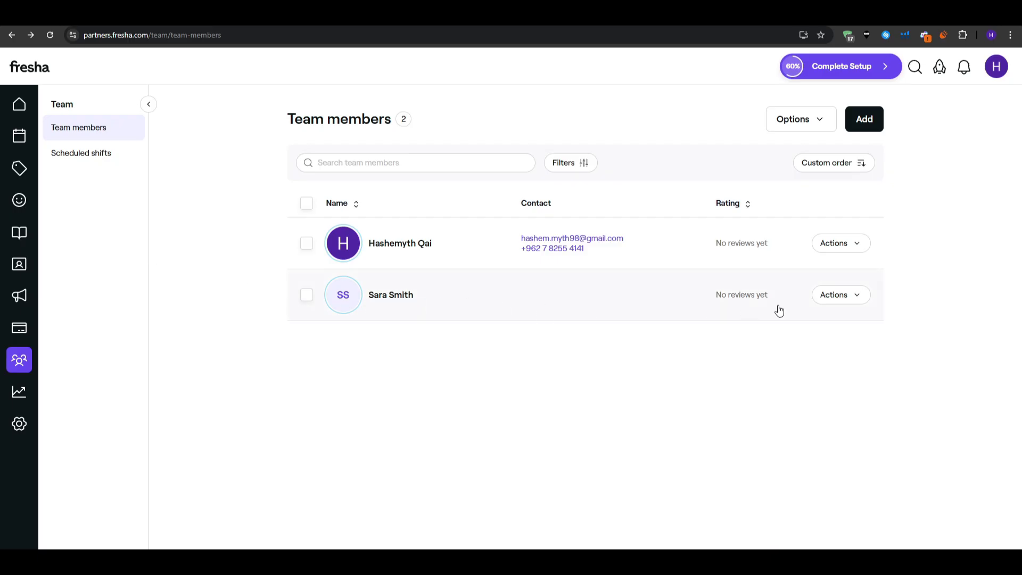
left_click(829, 297)
left_click(844, 330)
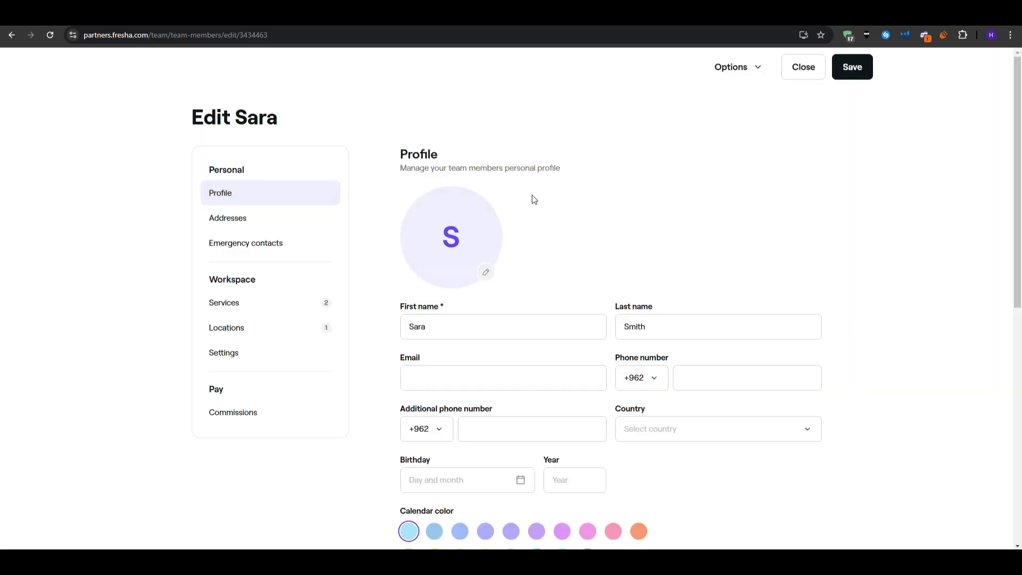
scroll(340, 265, "down", 2)
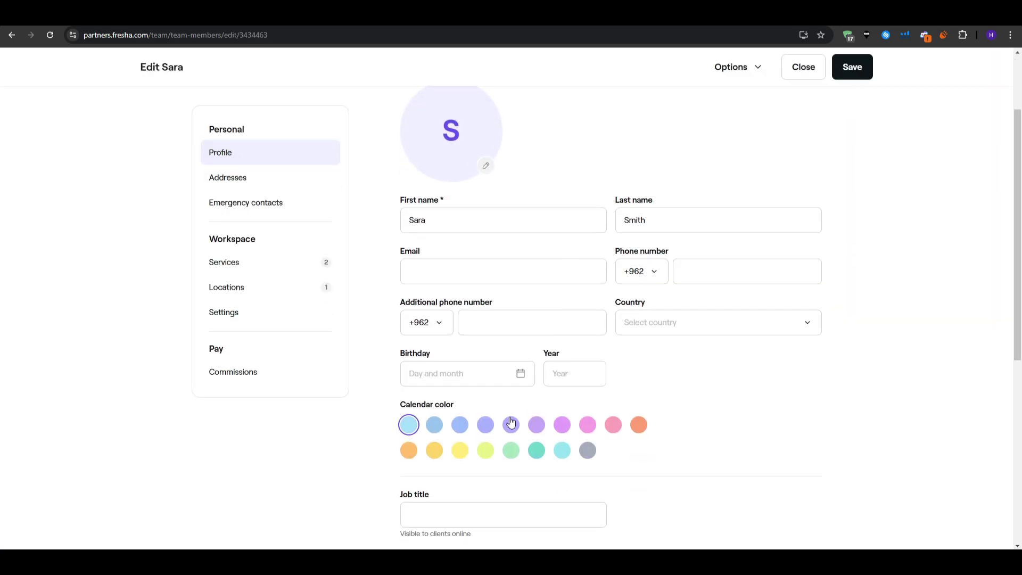
left_click_drag(402, 405, 478, 407)
left_click(477, 405)
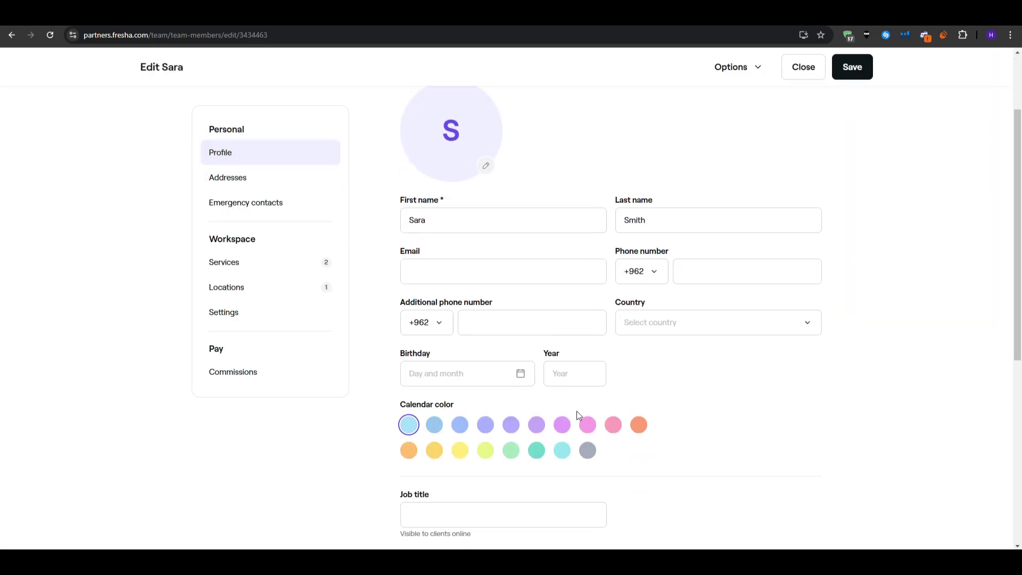
left_click(613, 424)
left_click(851, 68)
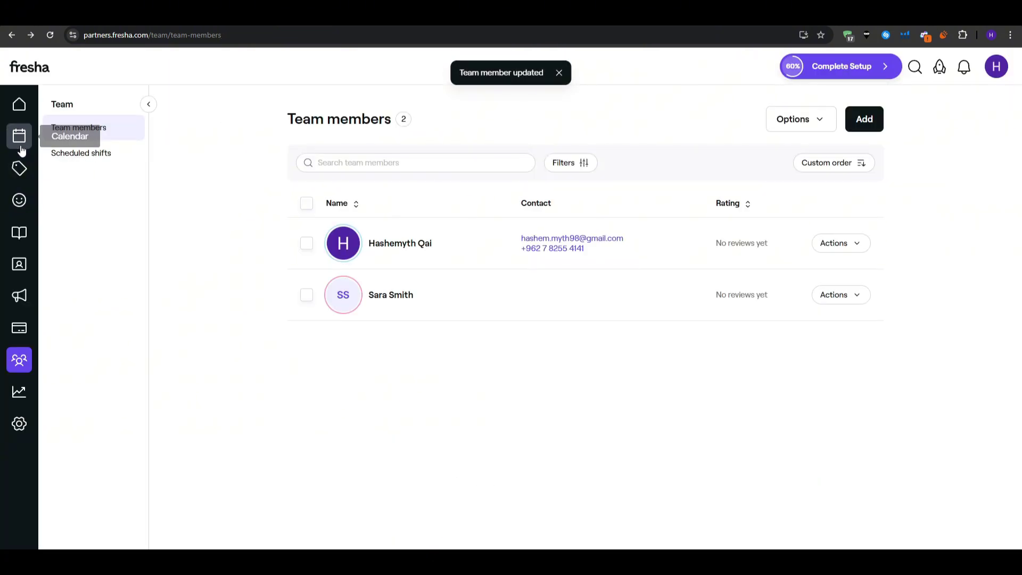
left_click(19, 241)
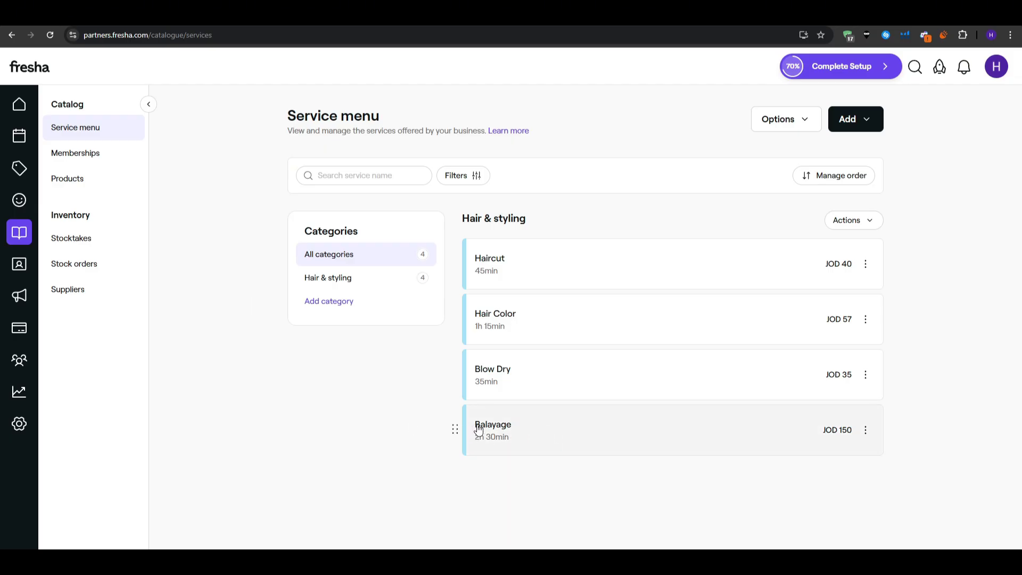
Permanently delete the Balayage service from the Hair & styling list
left_click(865, 430)
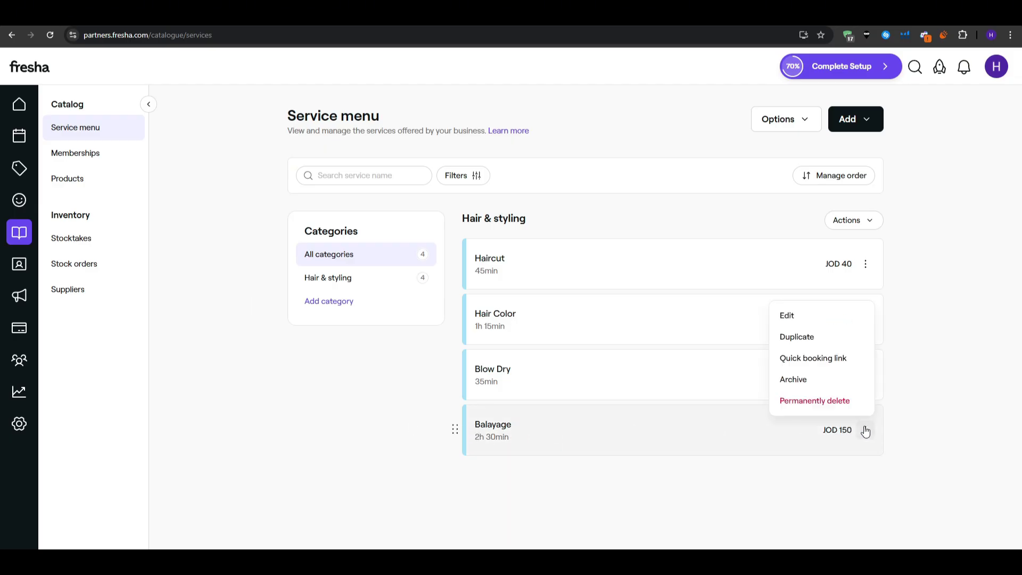
left_click(828, 317)
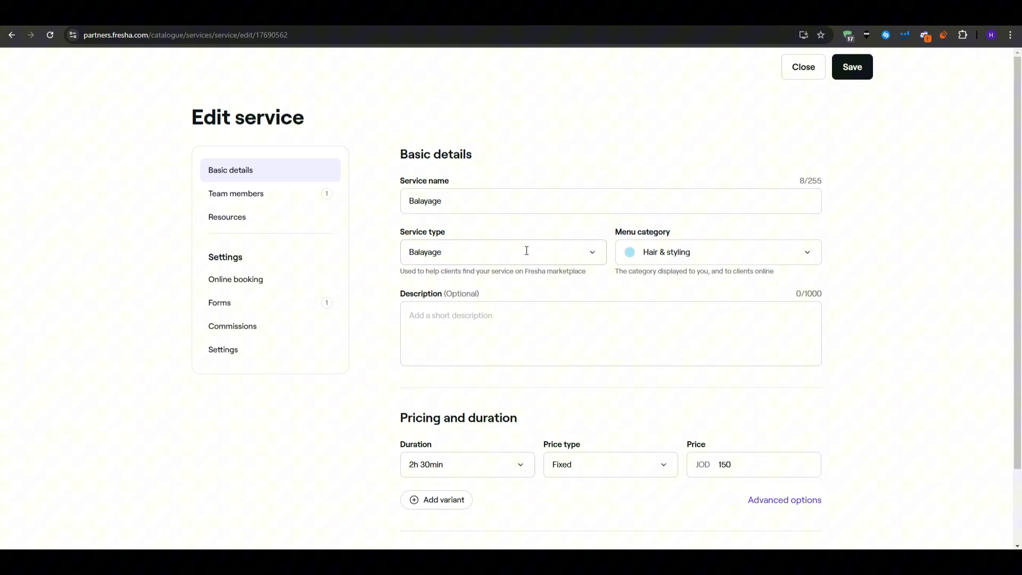
left_click(804, 67)
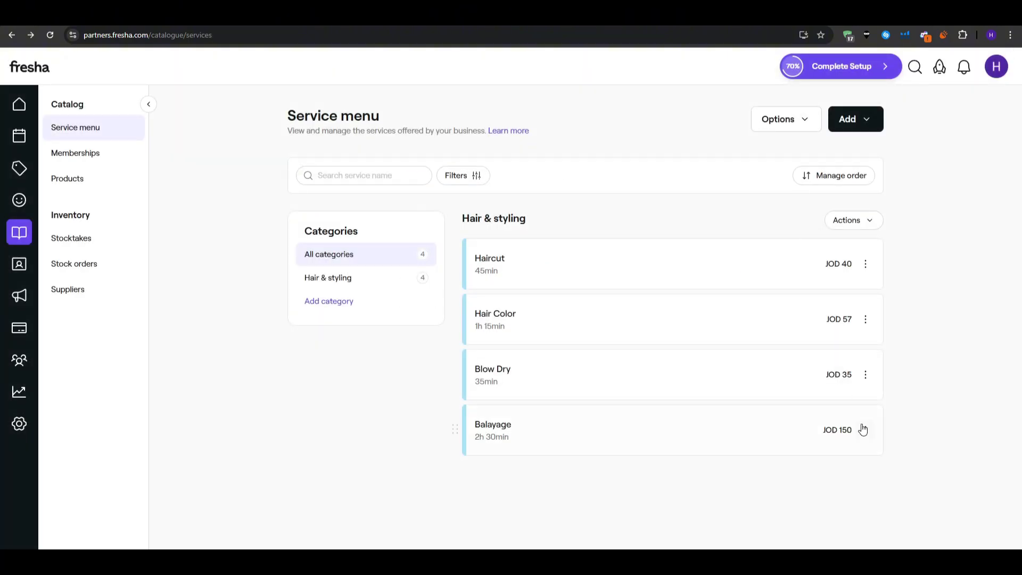
left_click(865, 430)
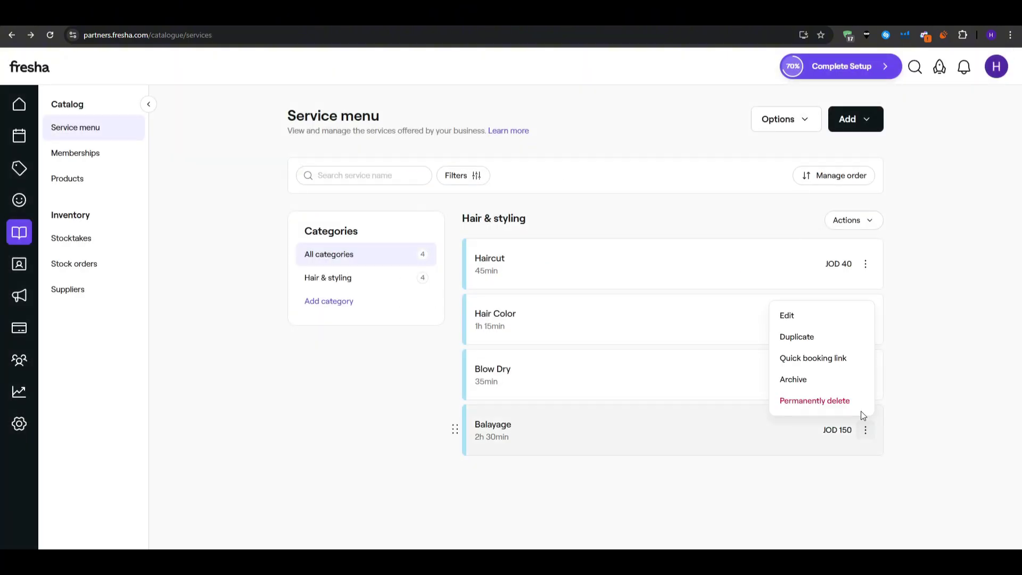
left_click(823, 402)
left_click(552, 356)
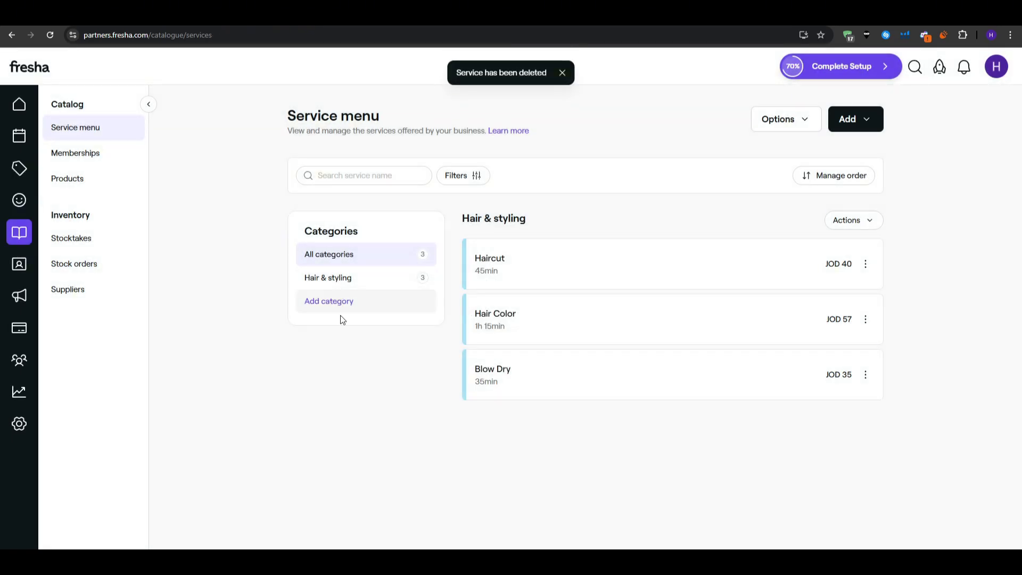
Start a new service inside the Hair & styling category
left_click(846, 120)
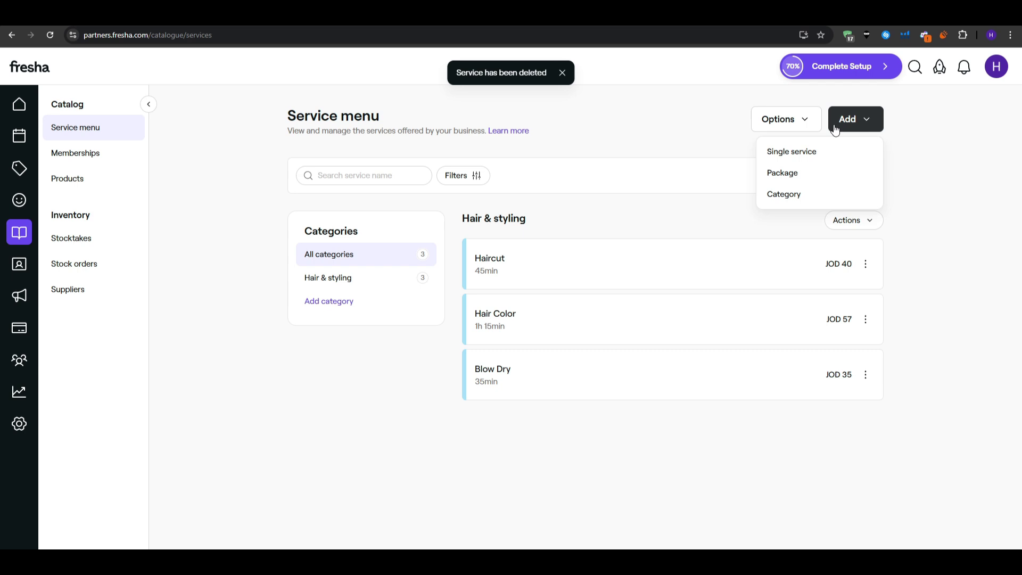
left_click(825, 162)
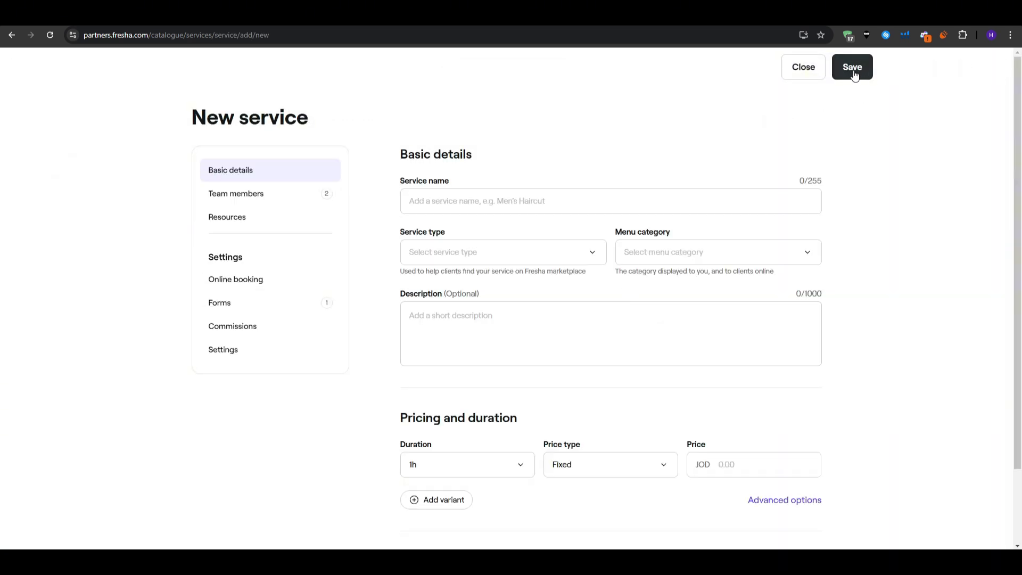
left_click(819, 71)
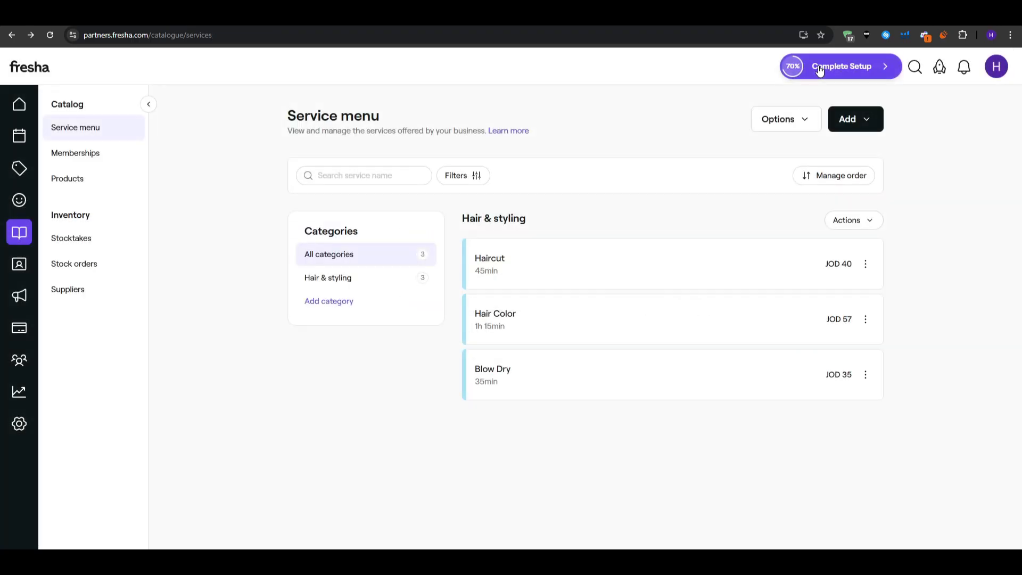
triple_click(493, 218)
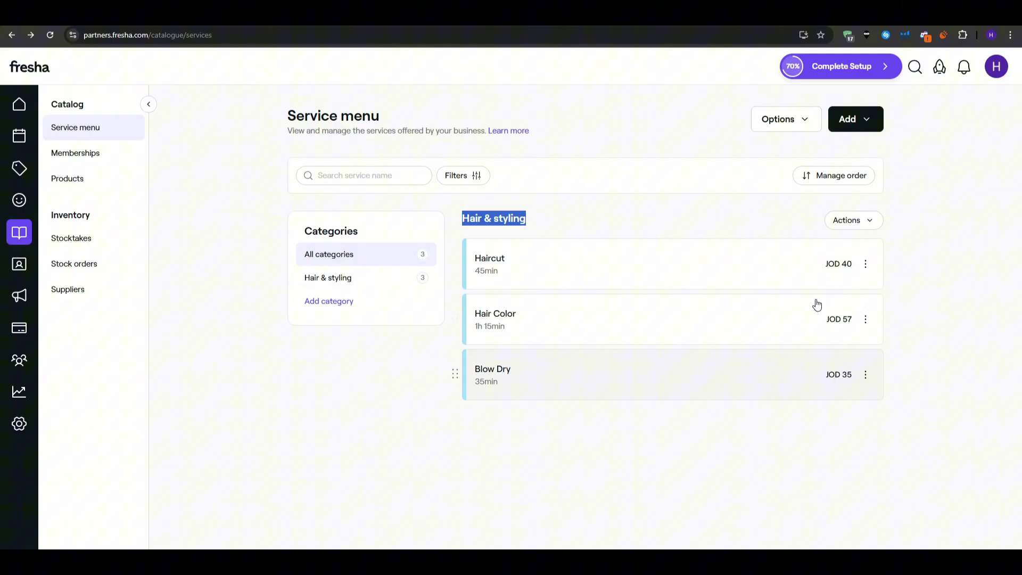
left_click(869, 219)
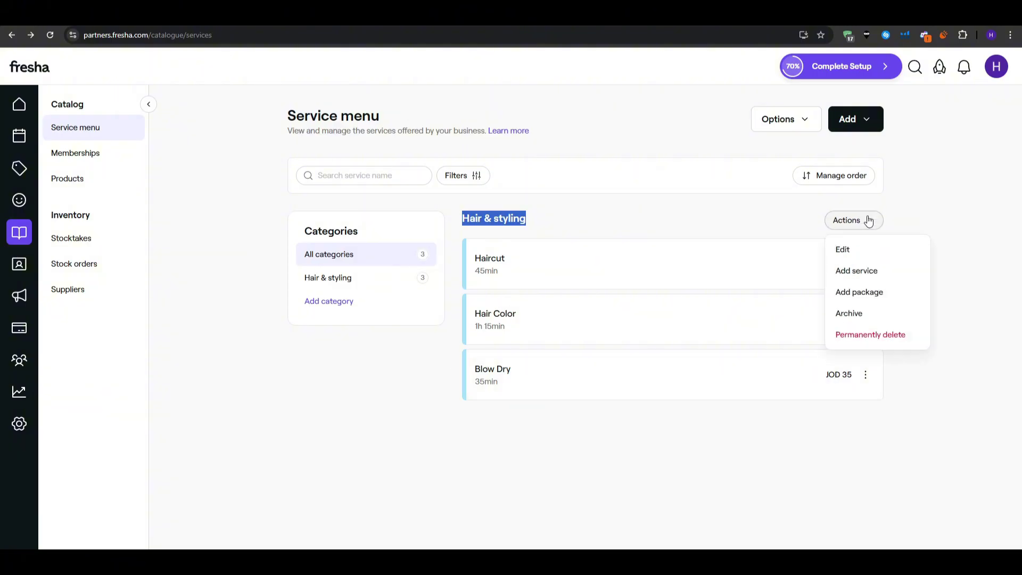
left_click(869, 271)
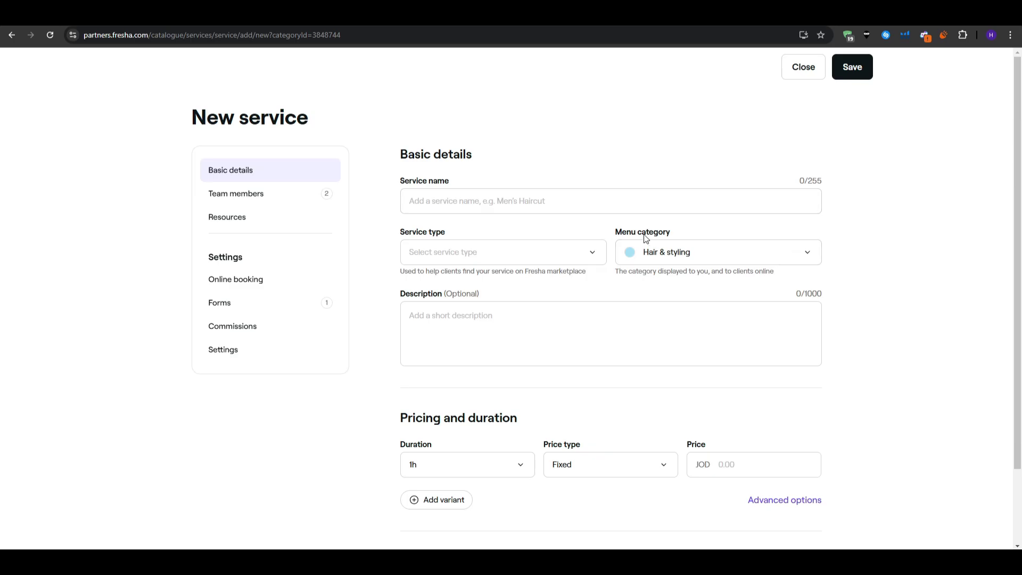
Name the new service 'Color correction' and leave its service type unset
left_click(684, 251)
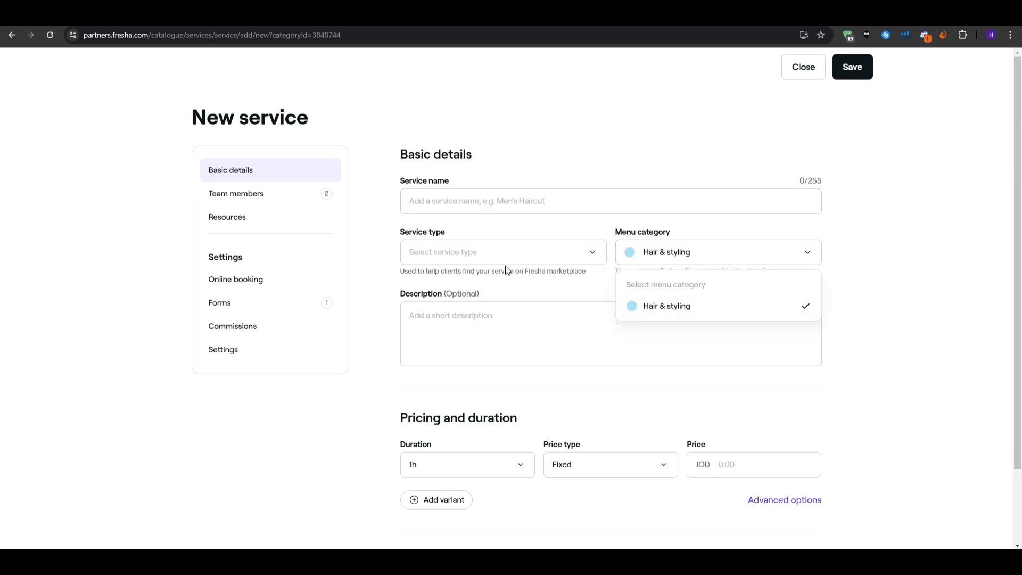
left_click(507, 252)
type("Col")
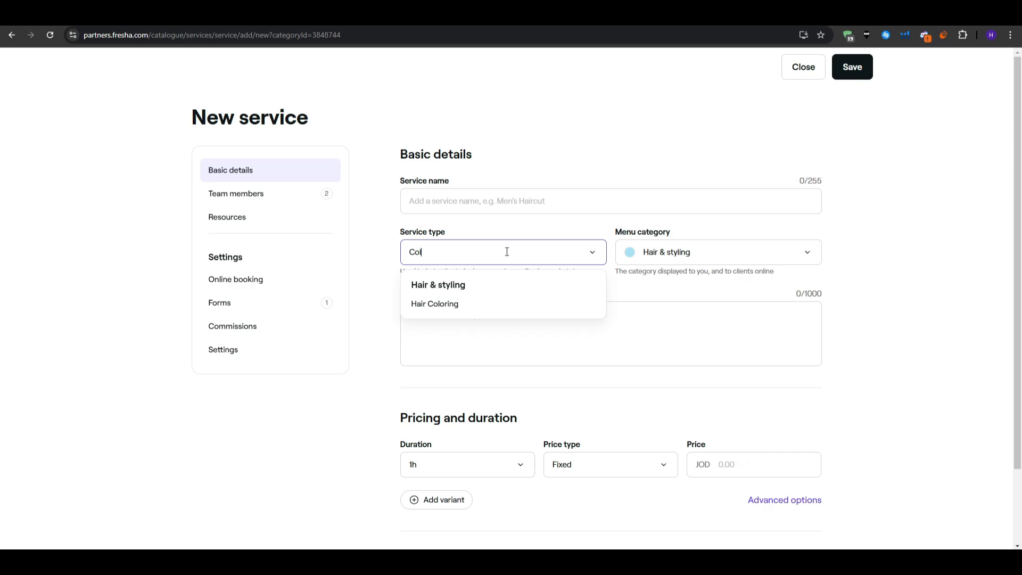
type("or correction")
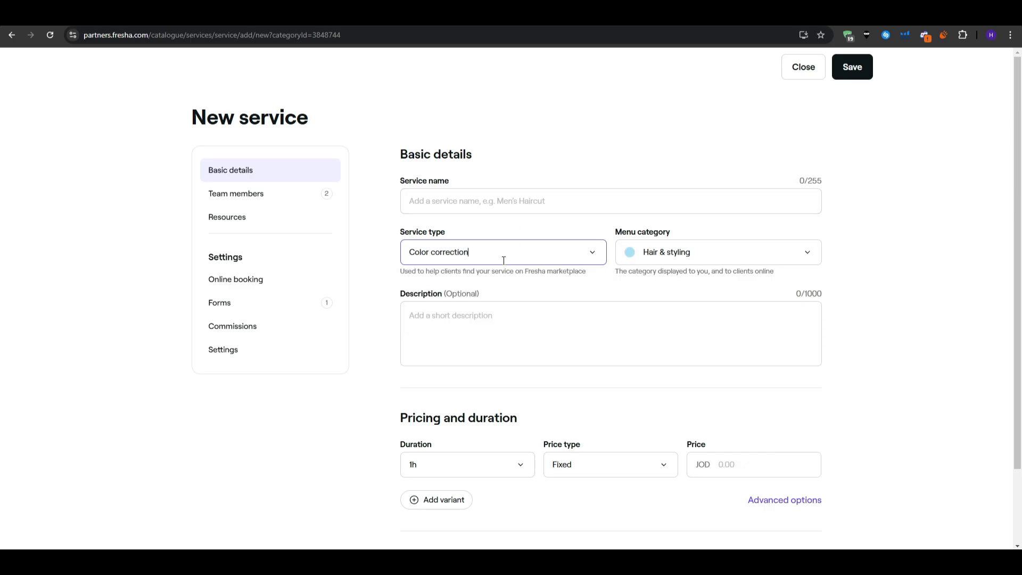
key("ctrl+shift+Left")
key("ctrl+shift+Left")
key("ctrl+c")
left_click(507, 211)
key("ctrl+v")
left_click(480, 256)
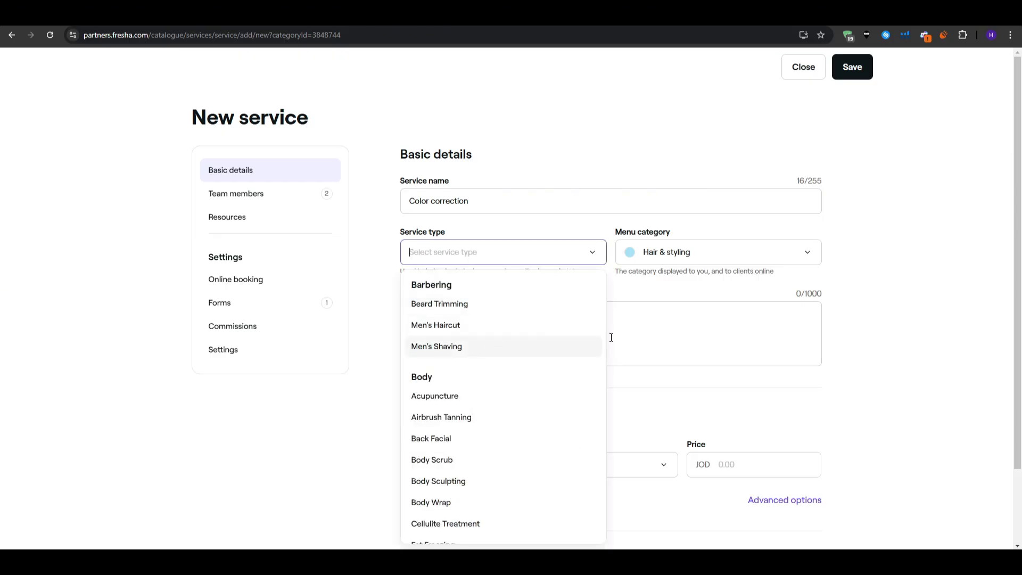
left_click(816, 286)
scroll(788, 341, "down", 2)
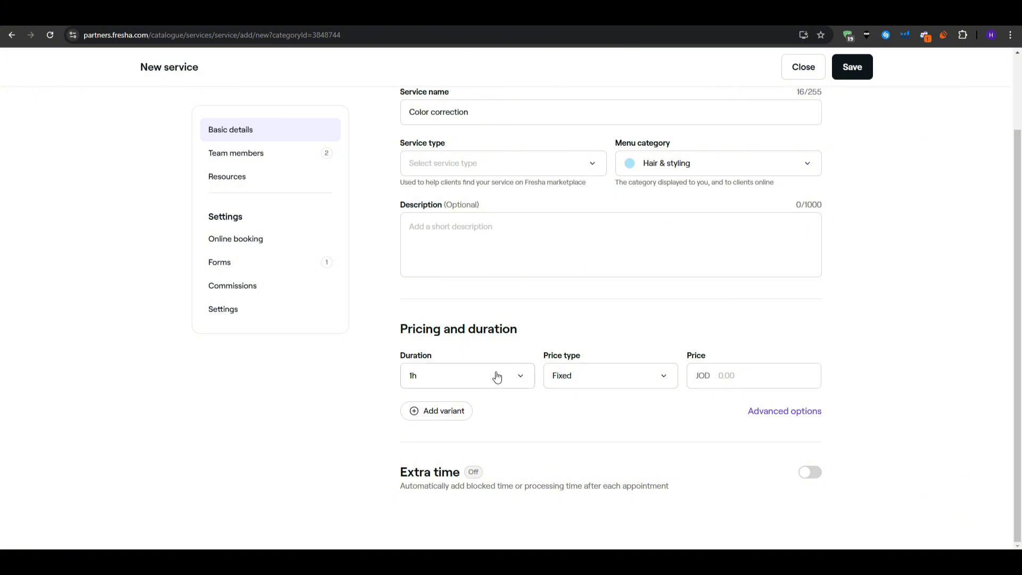
Price the service at JOD 60 for 30min and add a 1h JOD 150 variant
left_click(734, 376)
type("60")
left_click(470, 384)
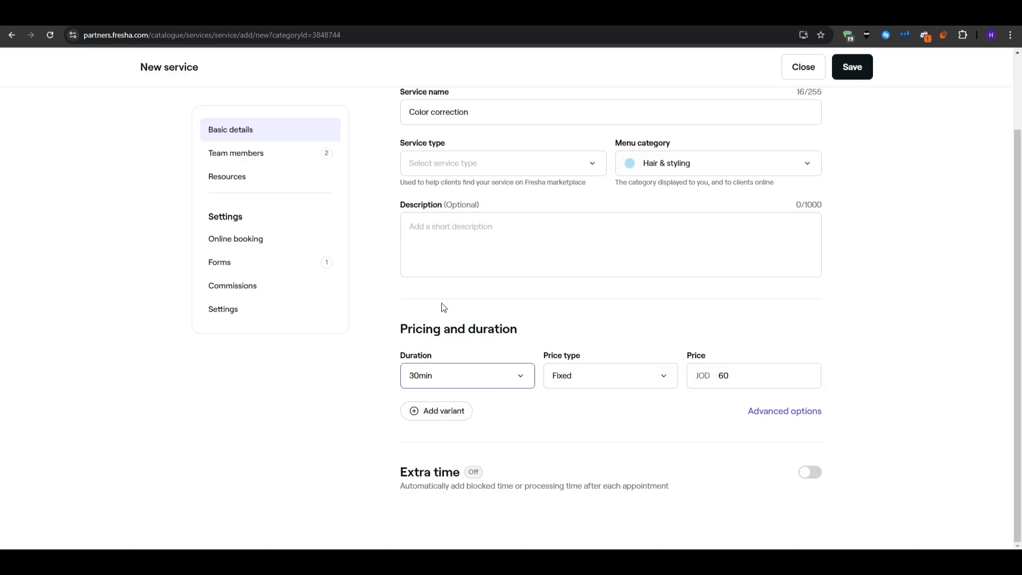
left_click(445, 411)
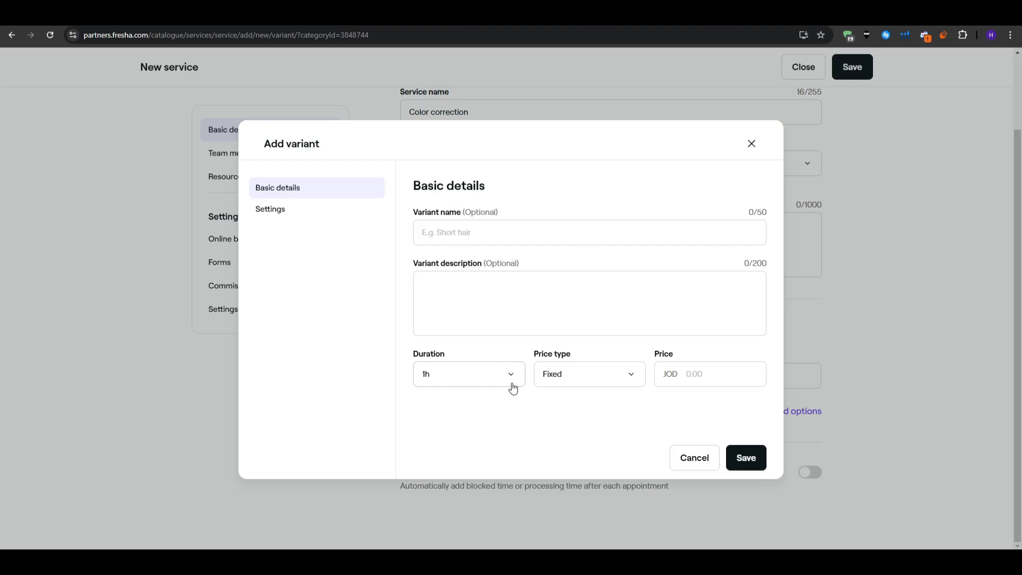
left_click(715, 368)
type("150")
left_click(746, 456)
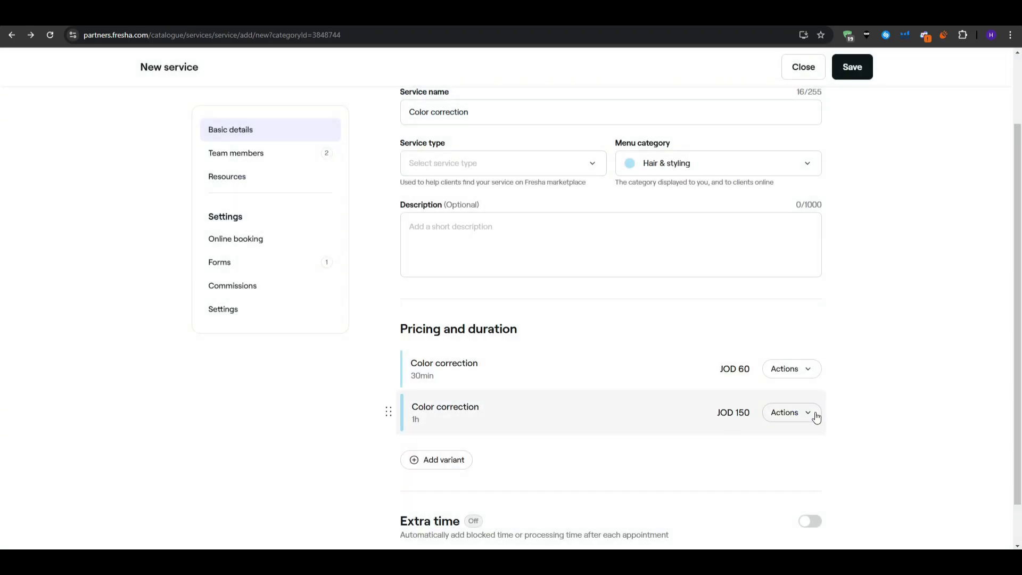
Rename the 1h variant to 'Color correction and skin care'
left_click(787, 420)
left_click(766, 268)
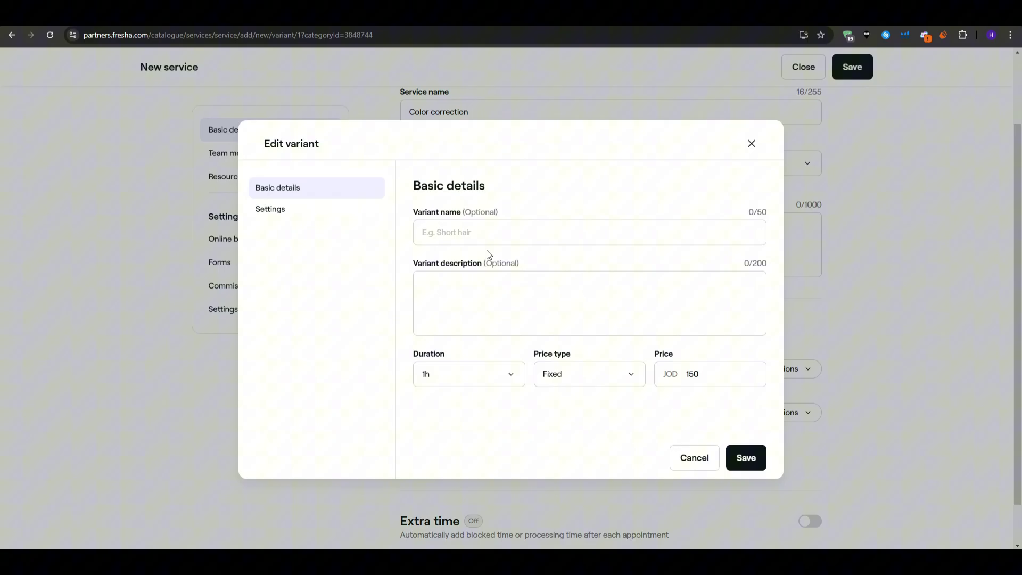
left_click(453, 232)
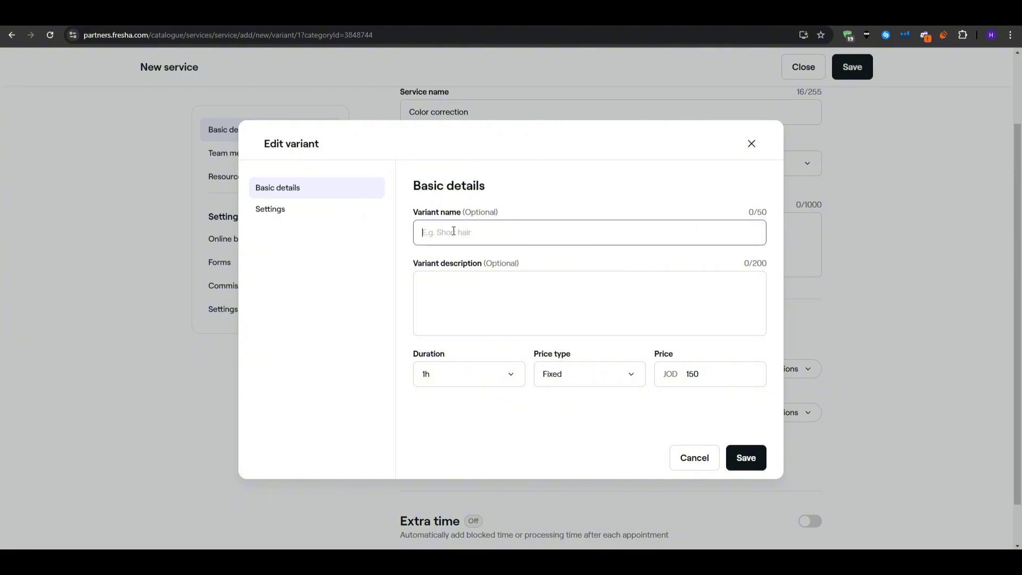
type("Color correction and skin care")
left_click(750, 457)
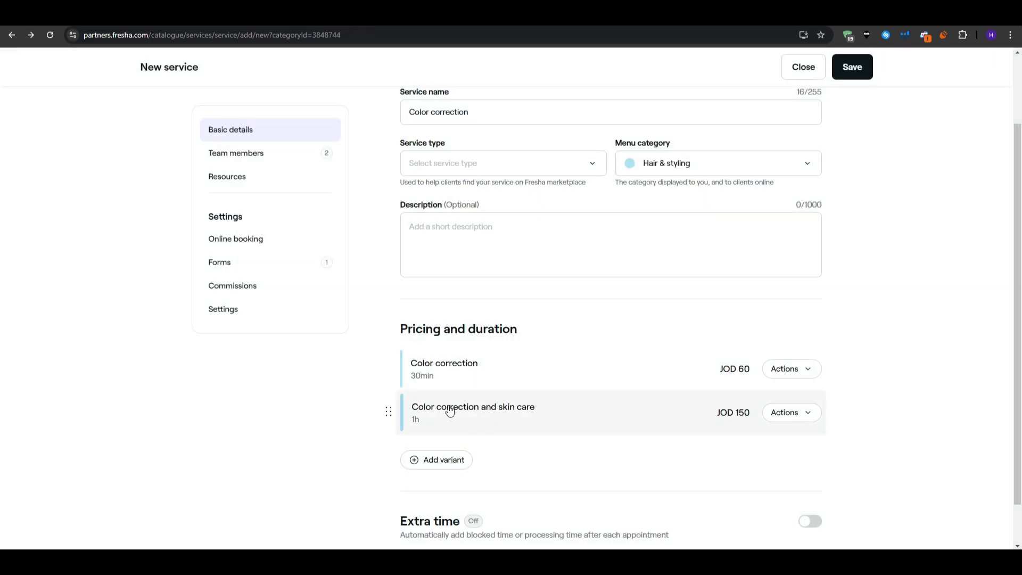
Set the service type to Bridal Hair and save Color correction
left_click(860, 76)
left_click(544, 158)
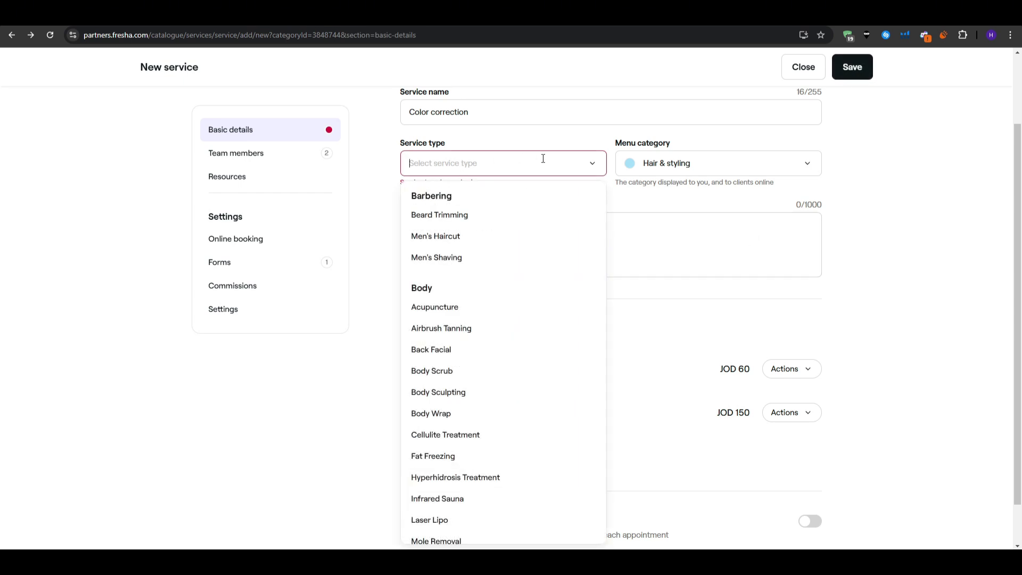
scroll(469, 459, "down", 2)
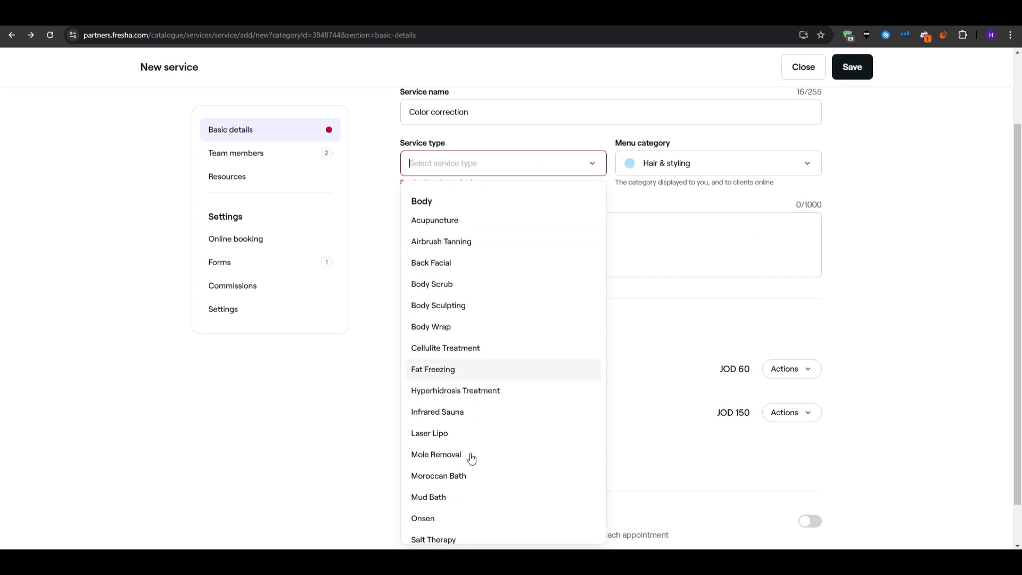
scroll(471, 458, "down", 10)
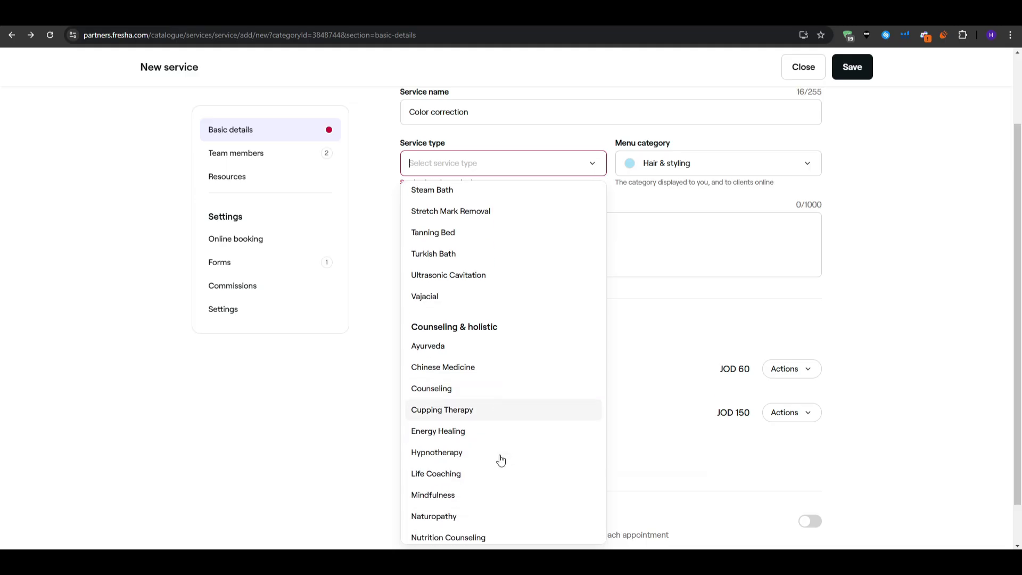
type("ha")
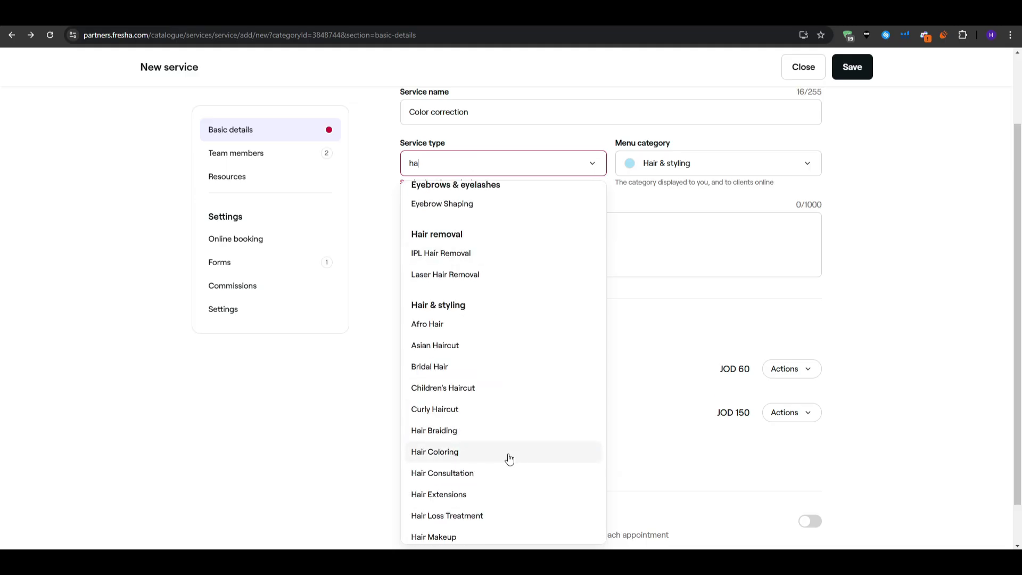
scroll(470, 385, "up", 2)
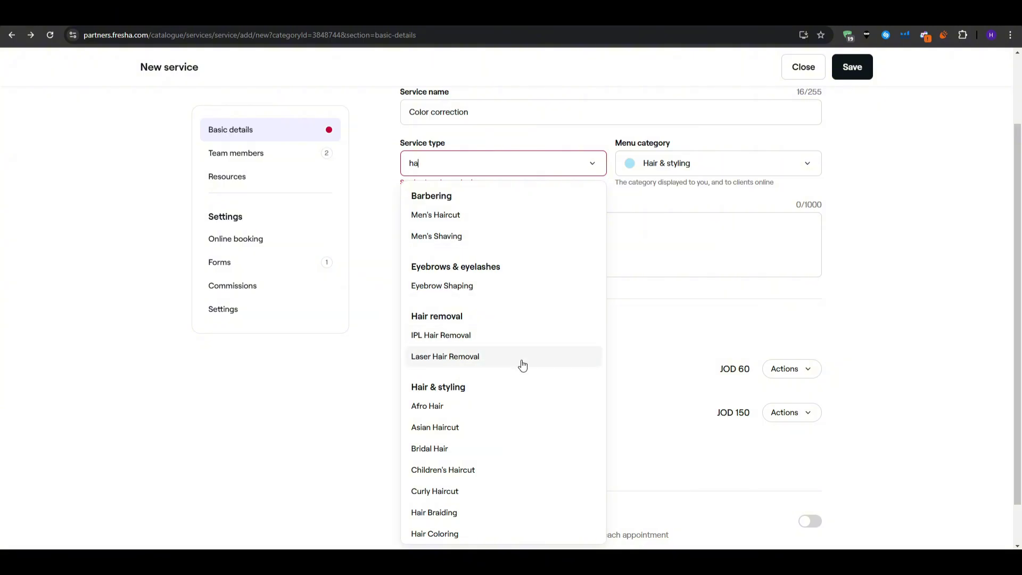
left_click(505, 452)
scroll(764, 354, "down", 1)
left_click(853, 67)
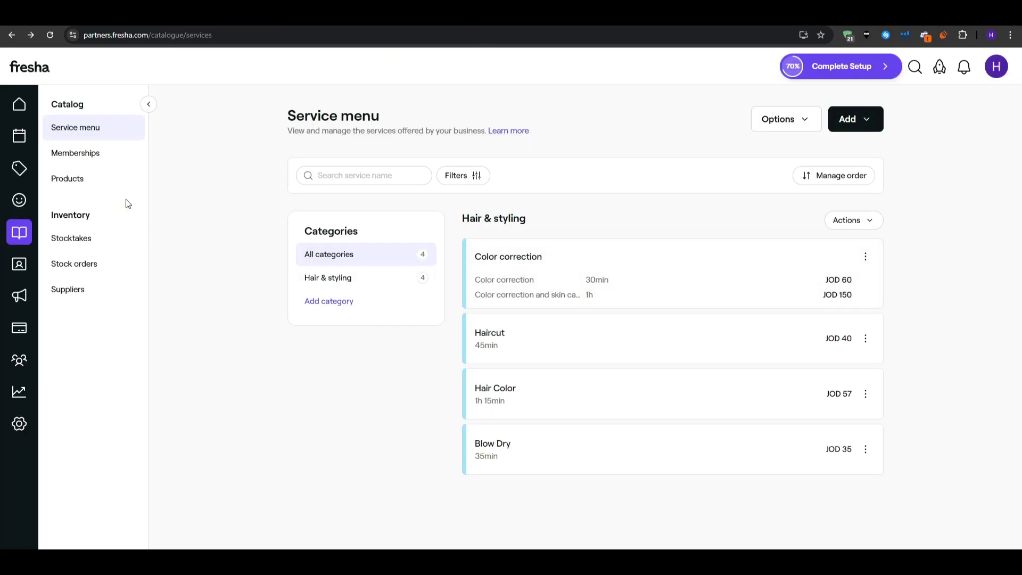
Start a calendar appointment at the 01:00 slot, then close it unsaved
left_click(19, 139)
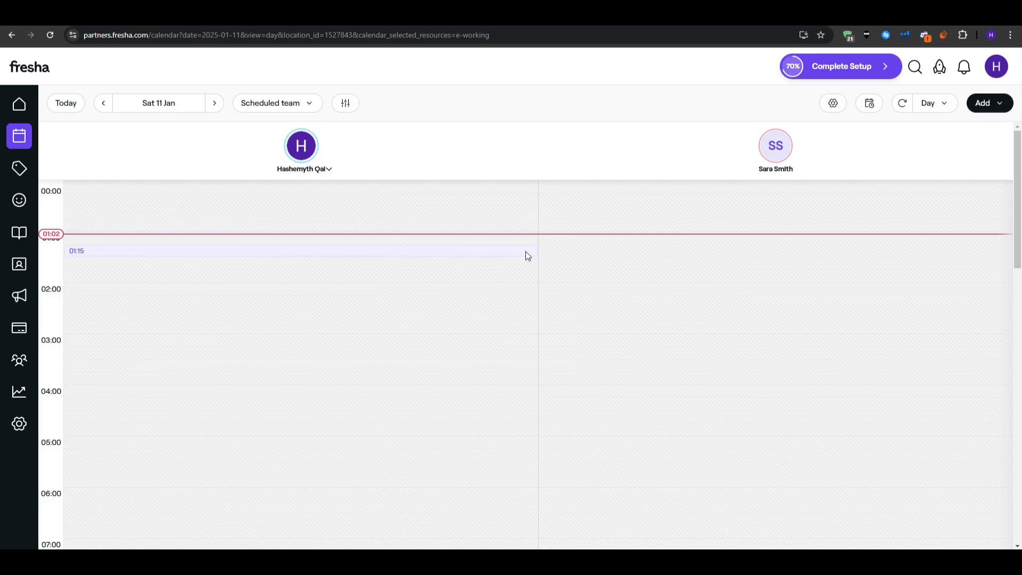
left_click(309, 238)
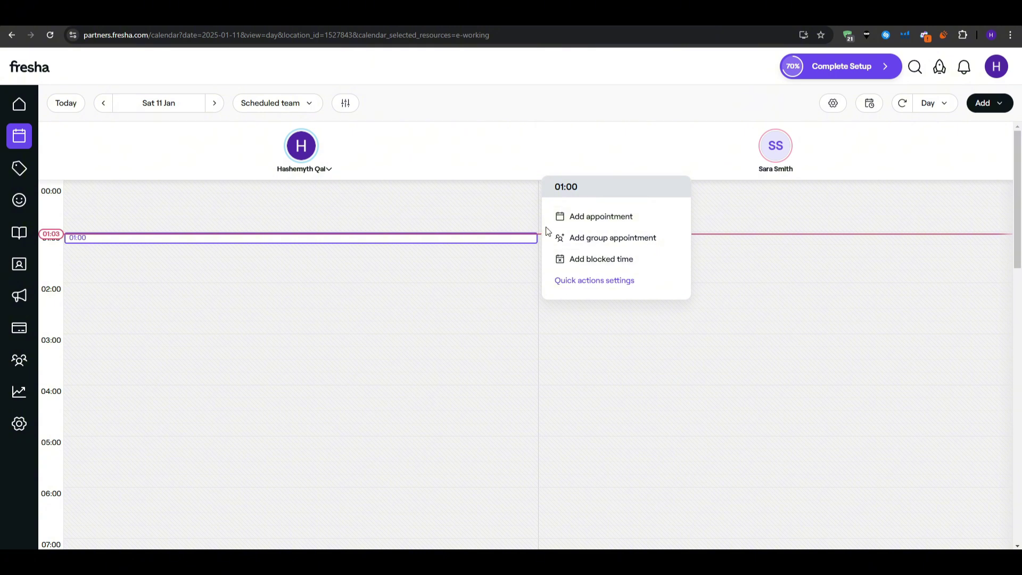
left_click(410, 268)
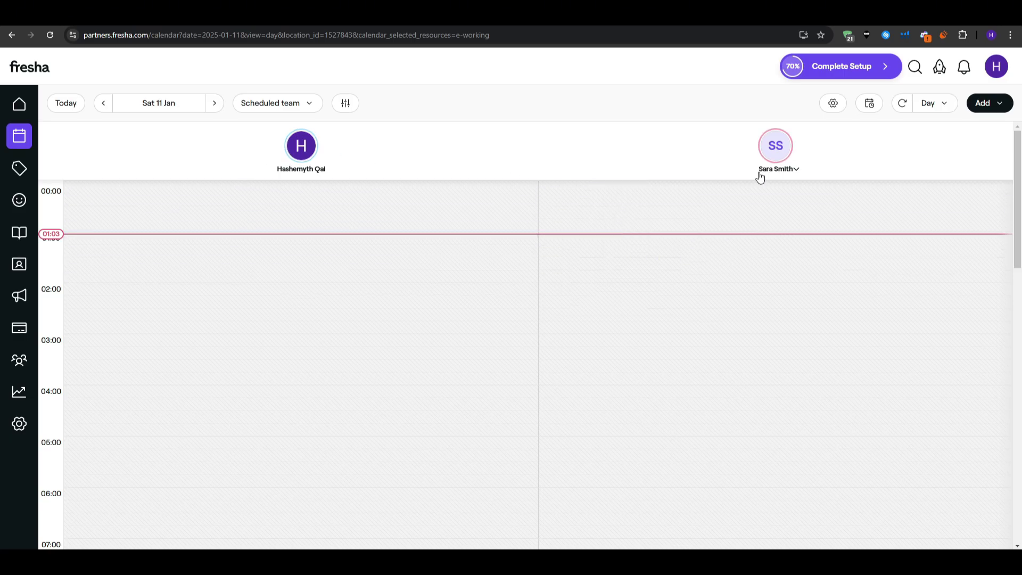
left_click(260, 237)
left_click(551, 220)
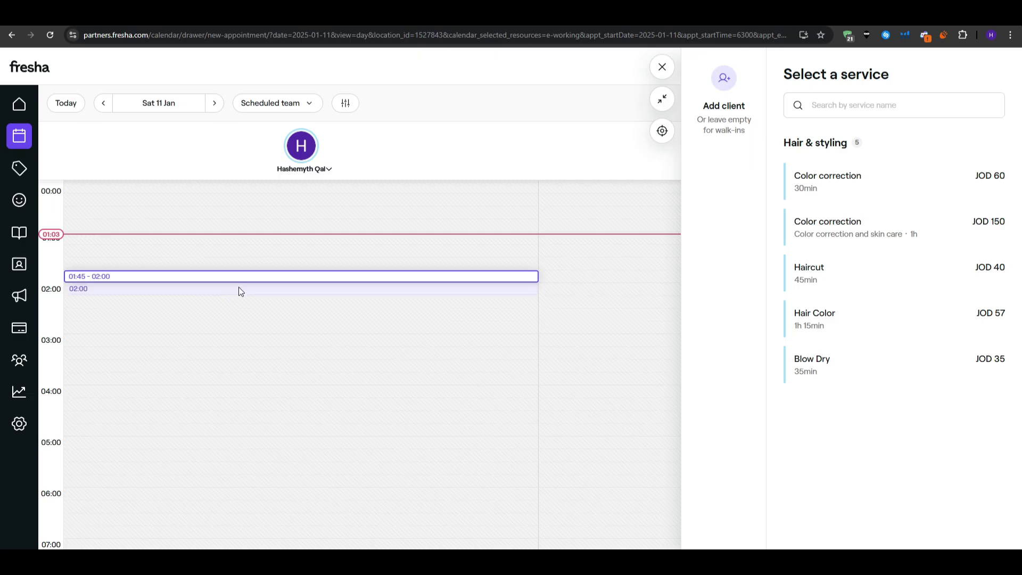
left_click(238, 291)
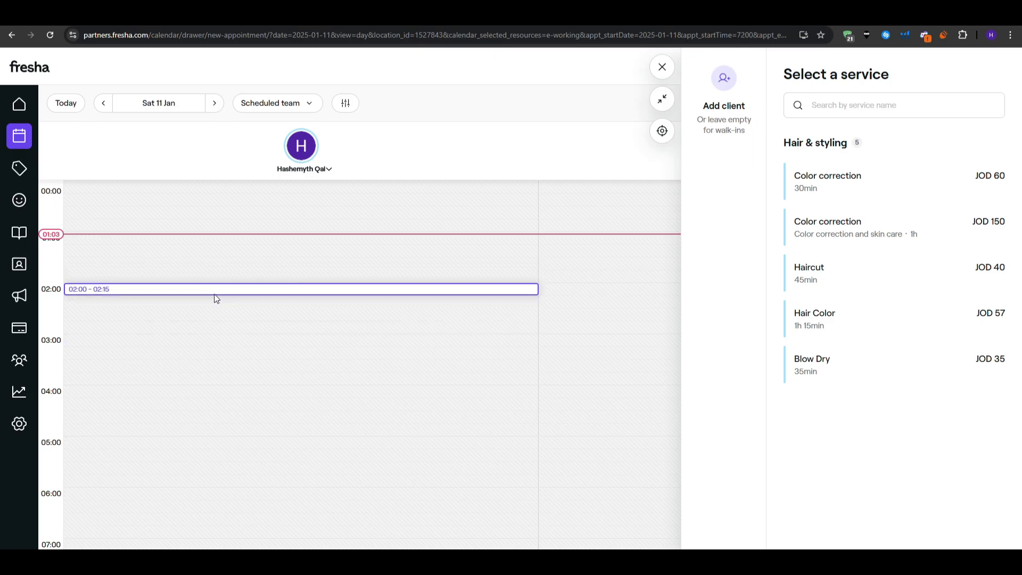
left_click(168, 222)
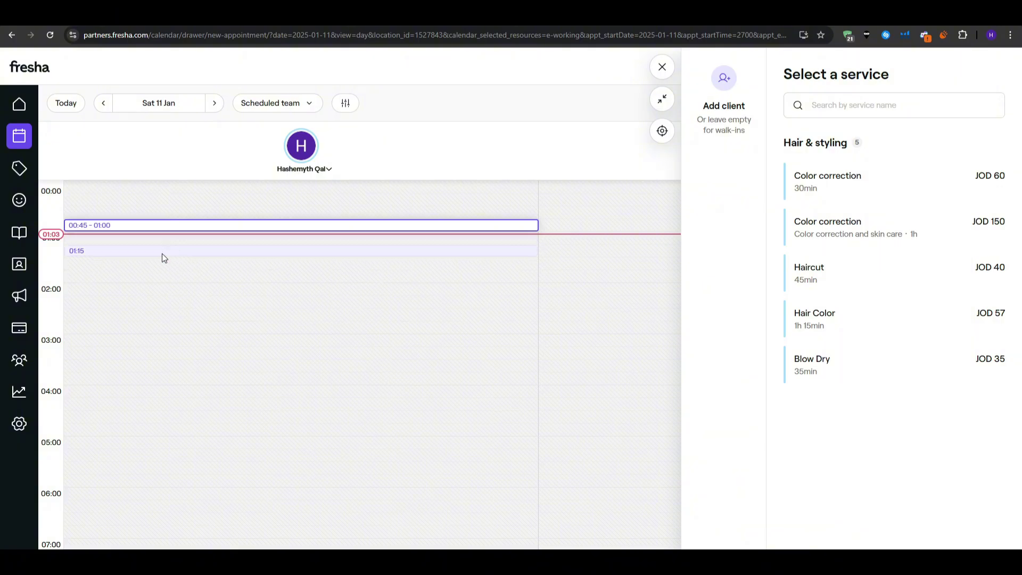
left_click(166, 238)
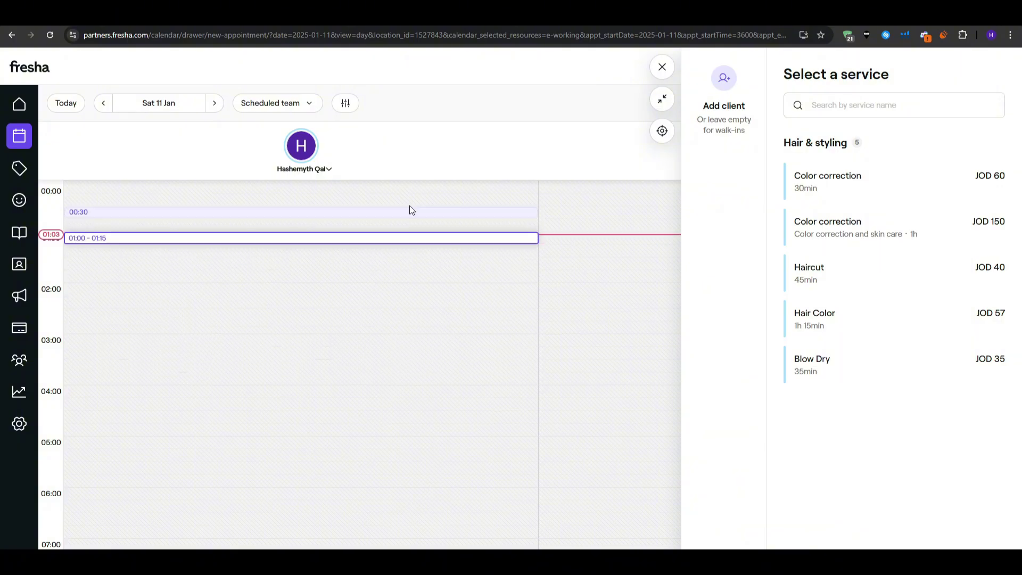
left_click(662, 67)
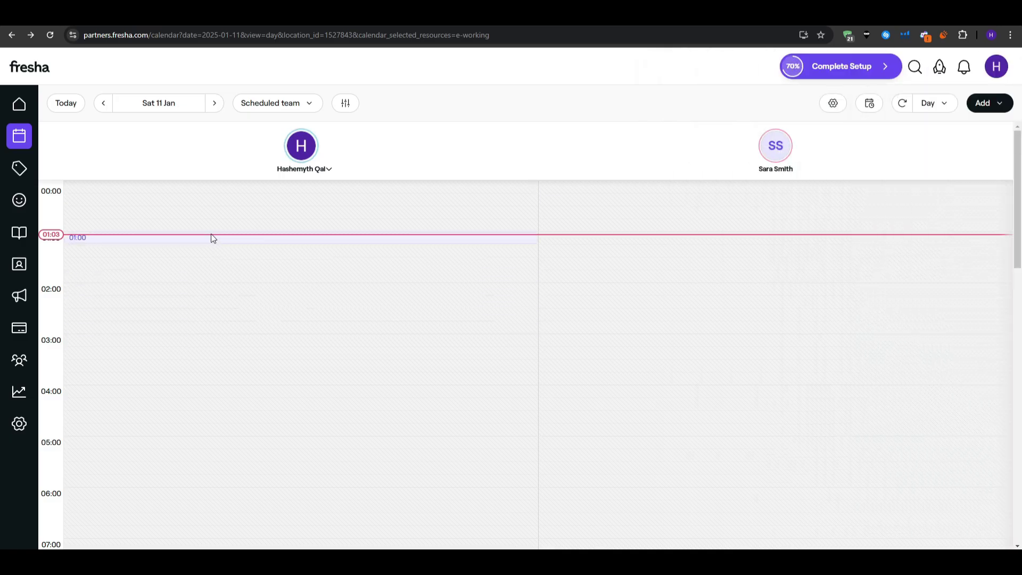
Try adding blocked time at 01:00, then switch to Online booking
left_click(206, 236)
left_click(561, 254)
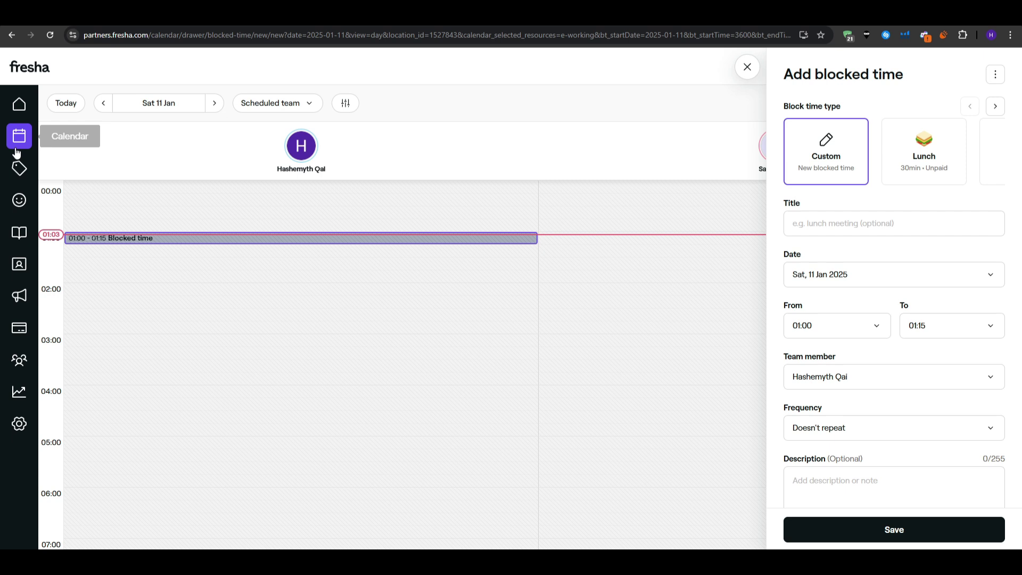
left_click(24, 275)
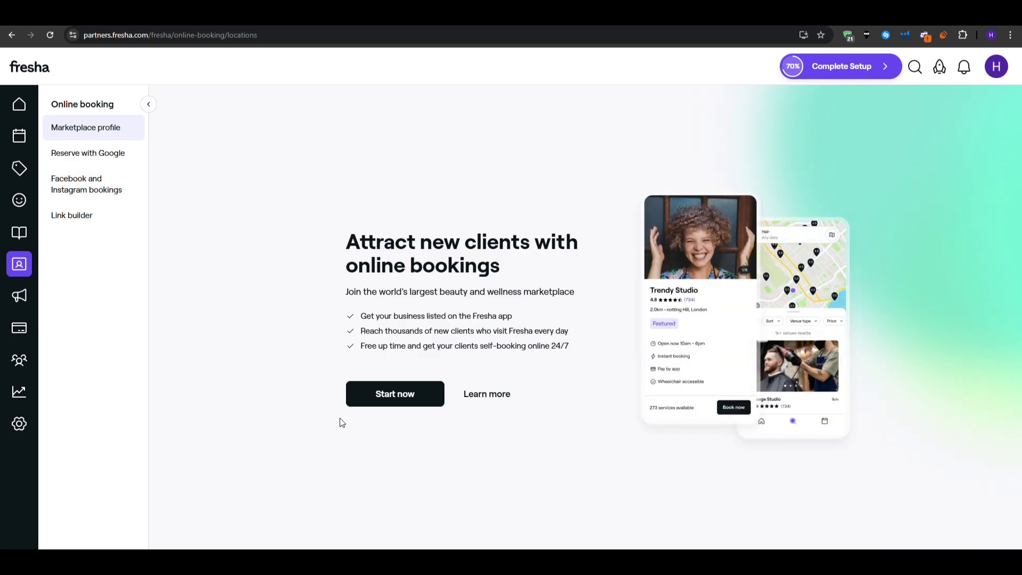
Begin the marketplace profile setup and move past the overview to 'Tell us about your business'
left_click_drag(343, 238, 599, 346)
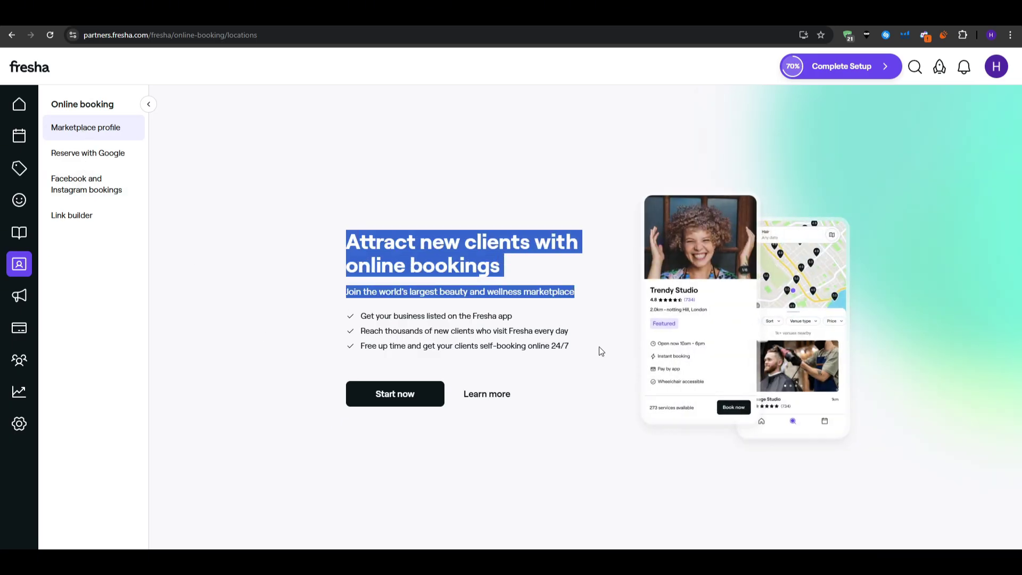
left_click(579, 347)
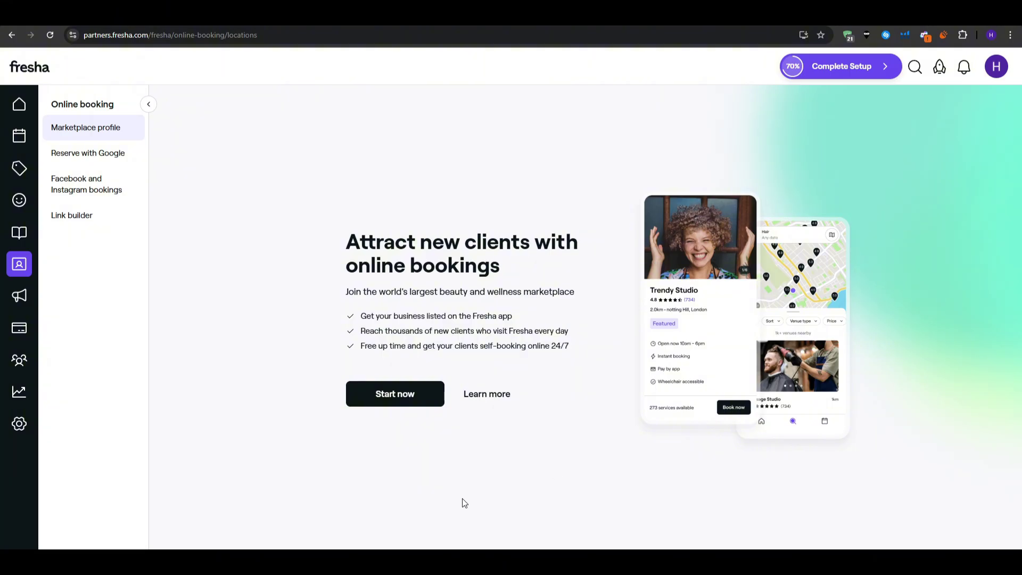
left_click(394, 391)
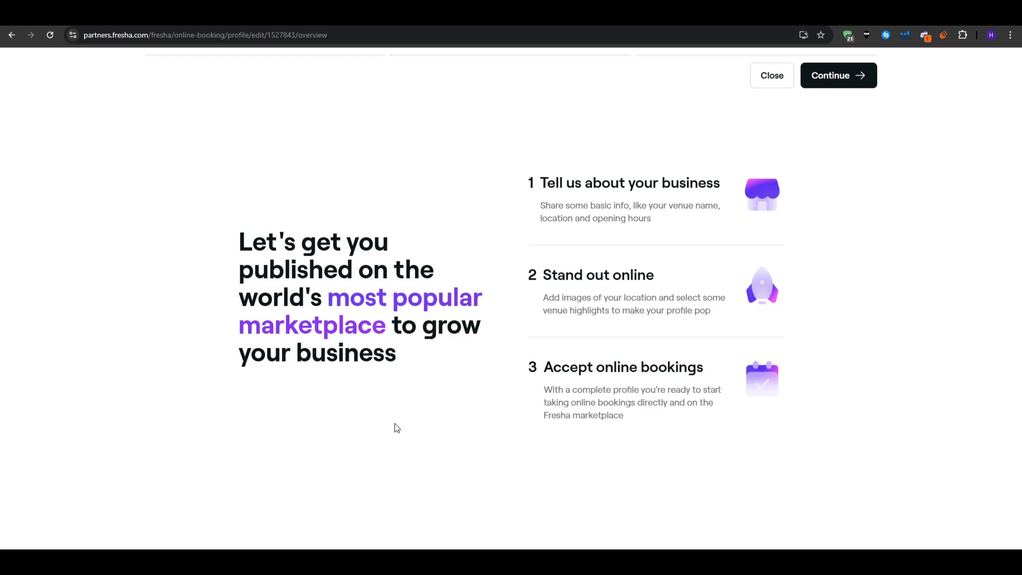
left_click(838, 75)
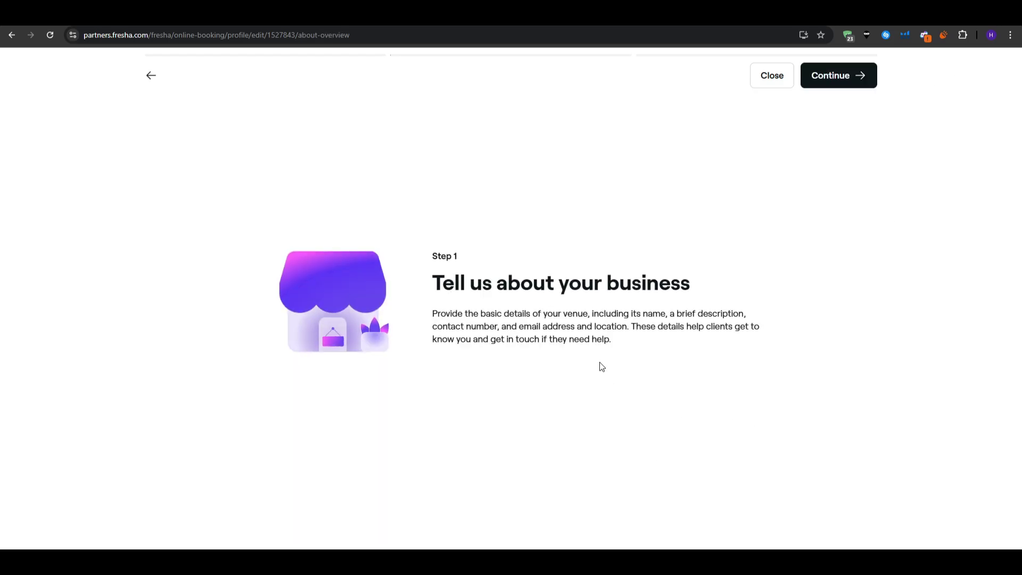
Enter 'Hair salon' as the venue's About description, then exit the profile editor
left_click(852, 79)
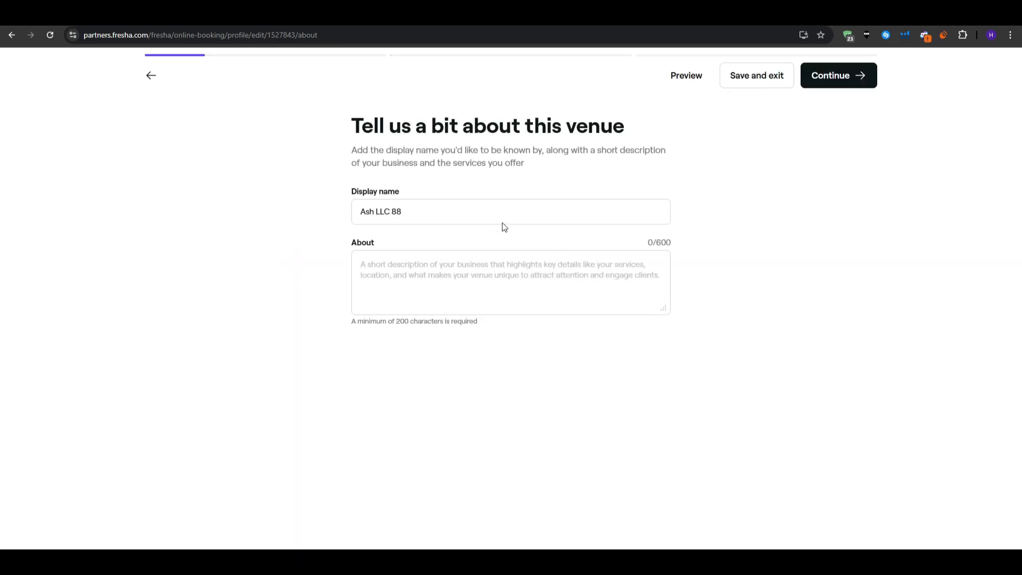
left_click(835, 78)
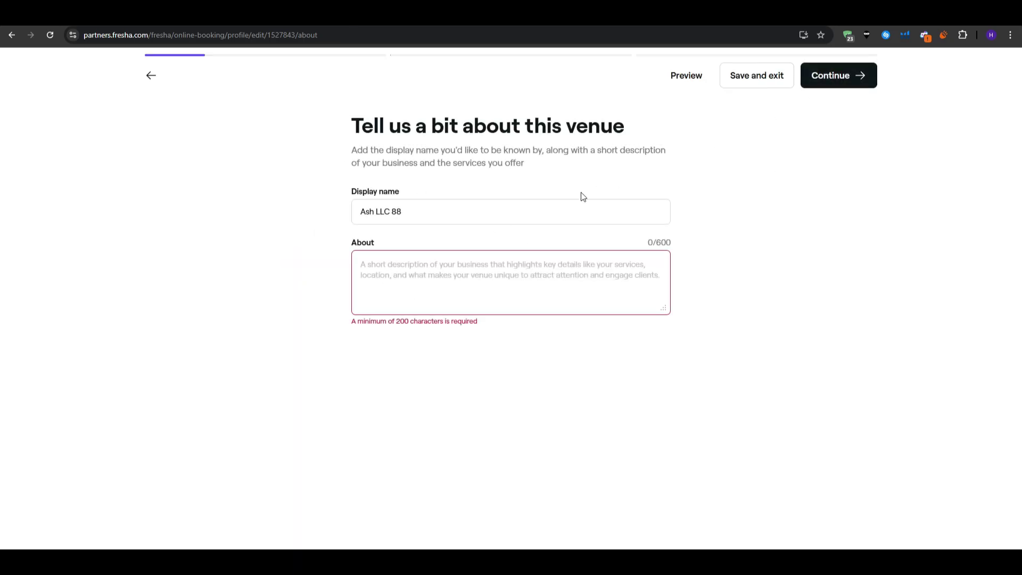
left_click(500, 277)
type("Hair salon")
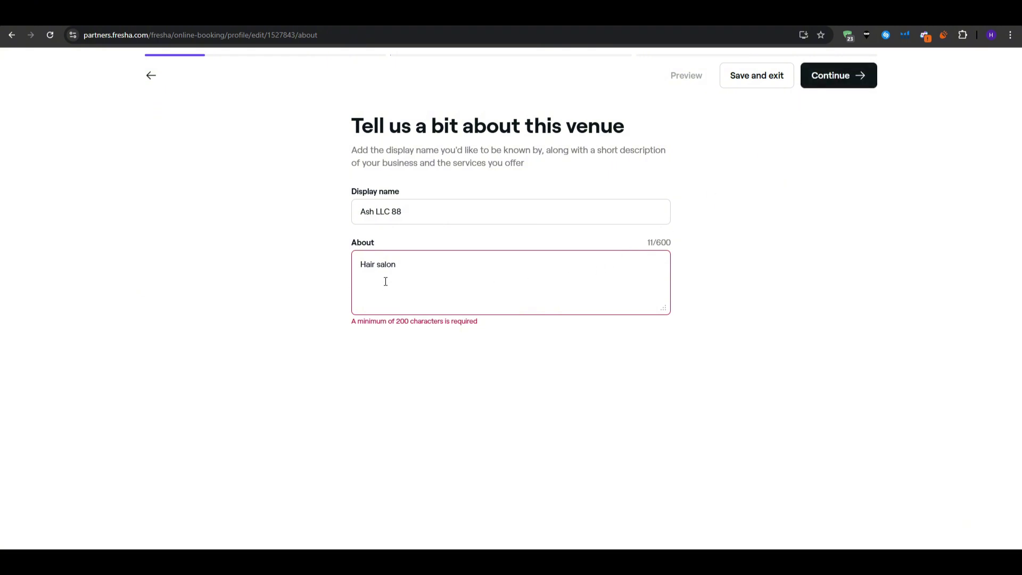
left_click(747, 88)
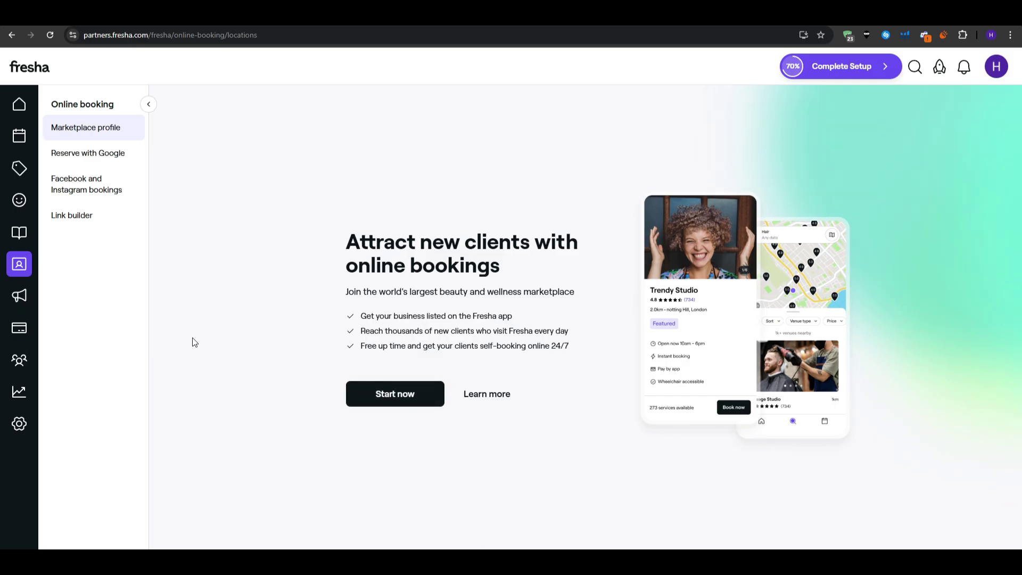
Book a Color correction walk-in at 01:00 on the Sat 11 Jan calendar
left_click(22, 142)
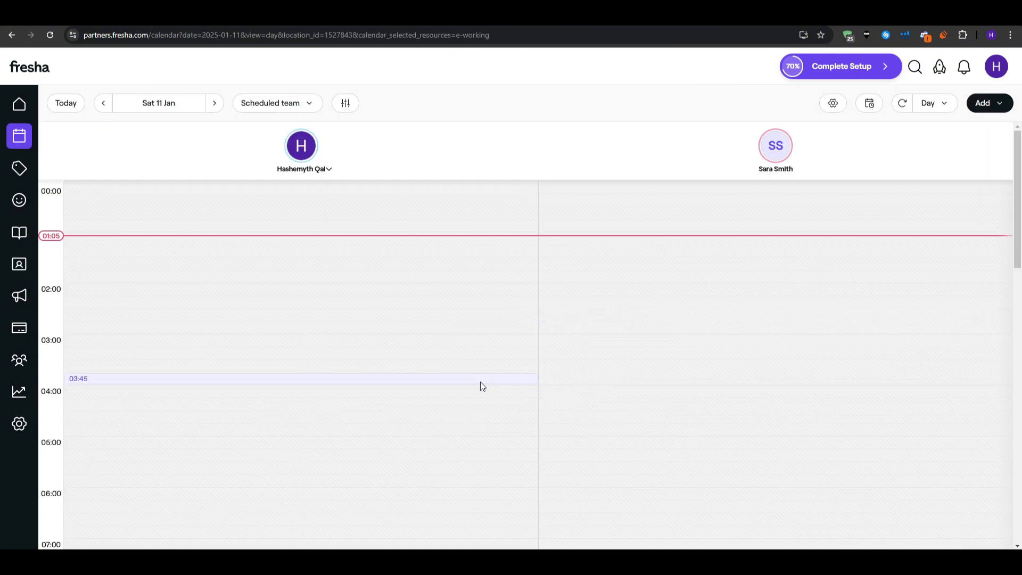
left_click(985, 102)
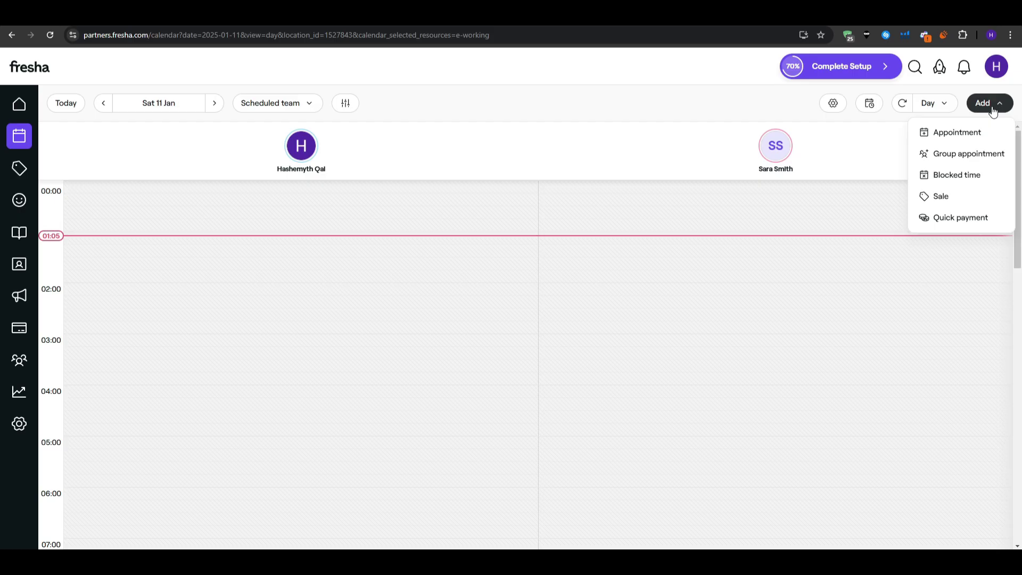
left_click(959, 131)
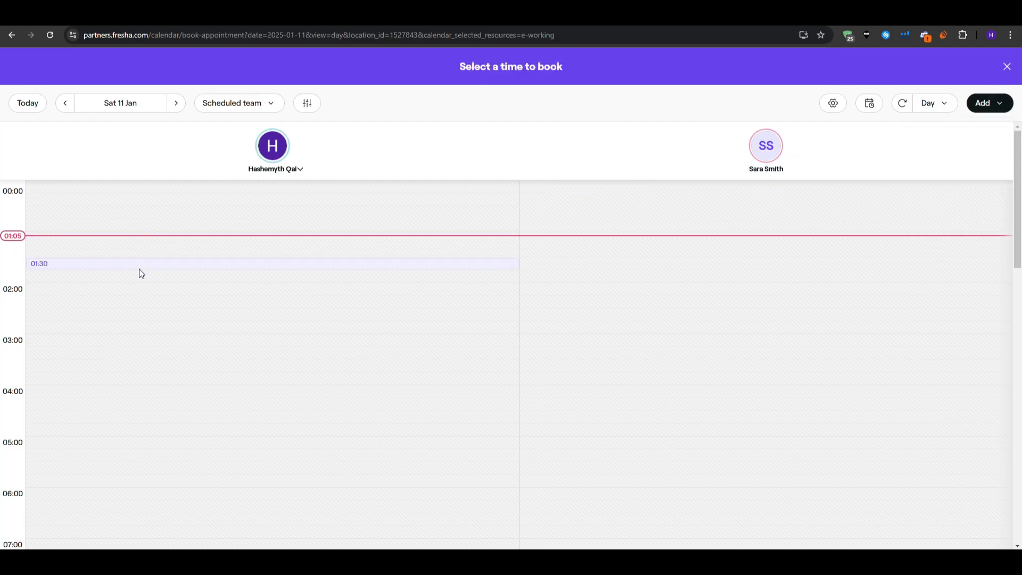
left_click(134, 241)
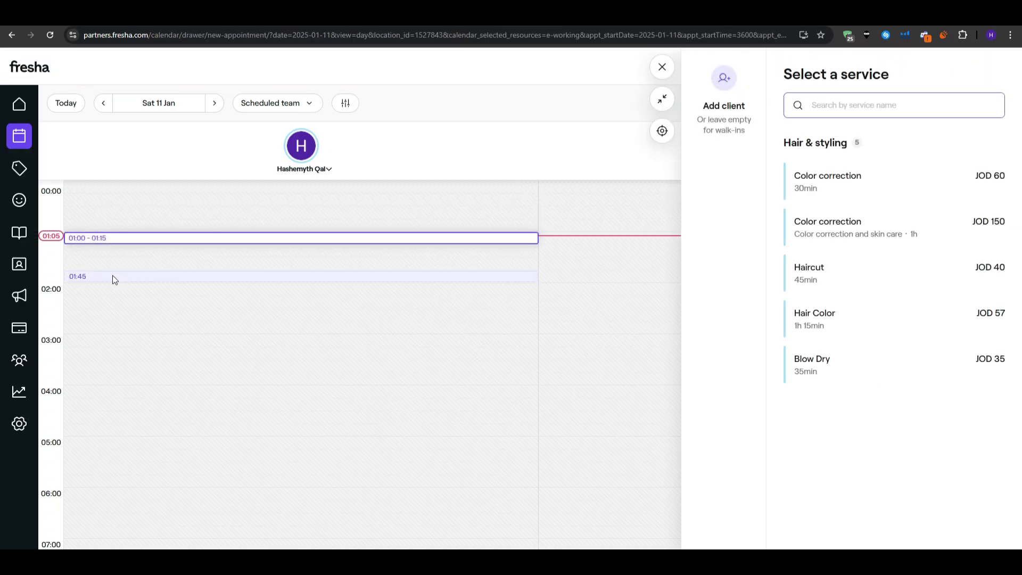
left_click(862, 184)
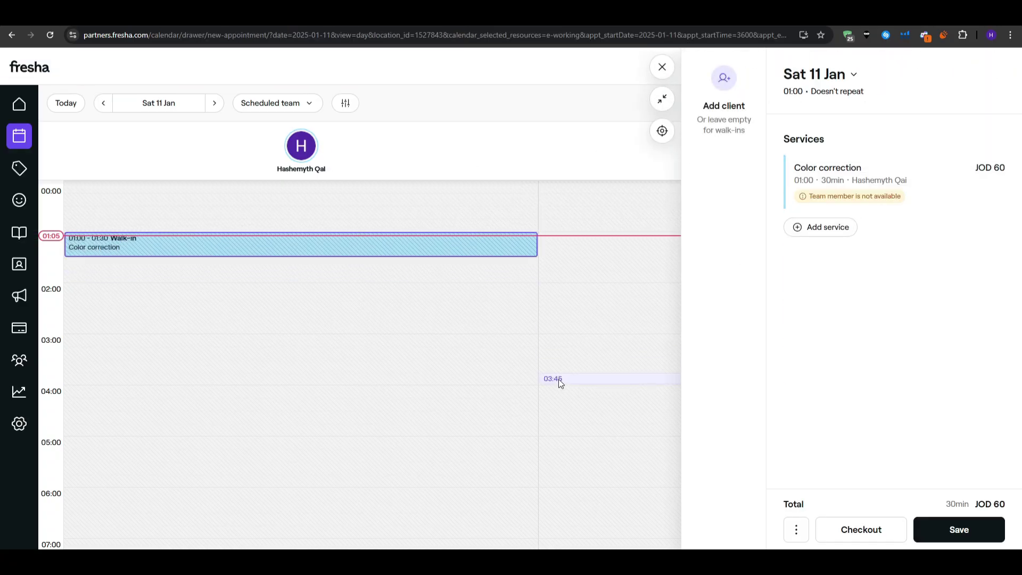
left_click(936, 532)
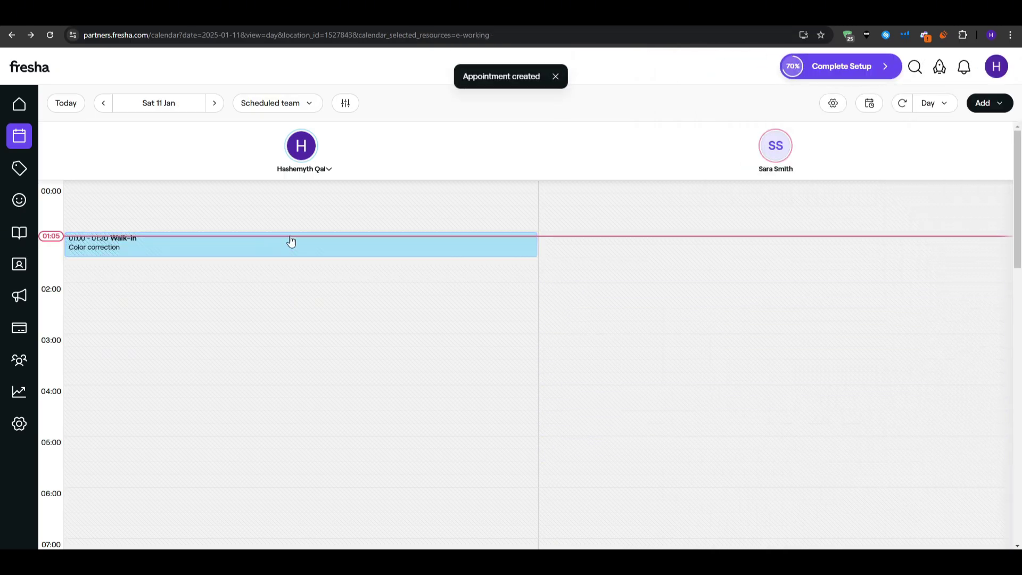
Book a Haircut walk-in at 01:30 in the second team member's column
left_click(601, 268)
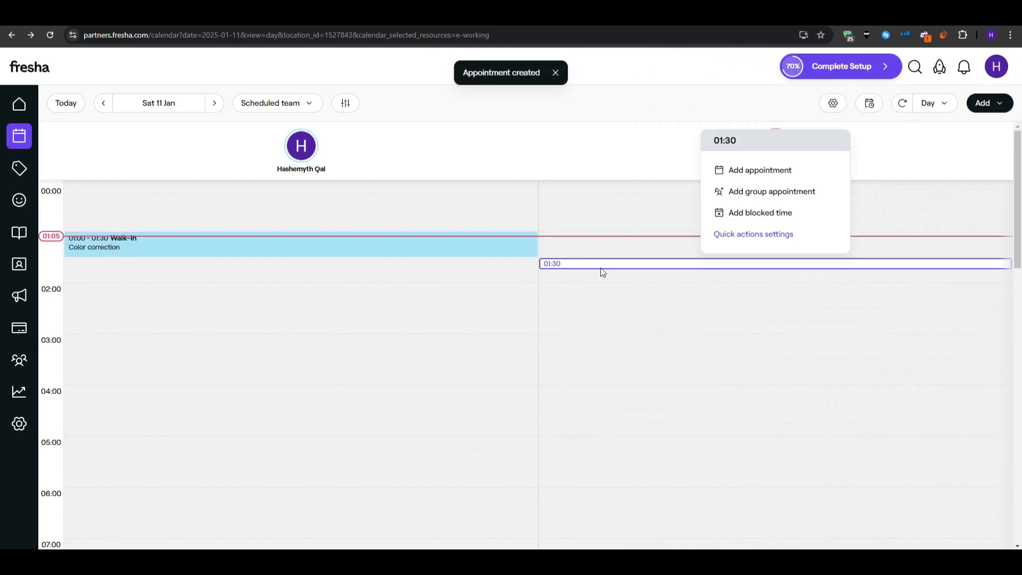
left_click(772, 171)
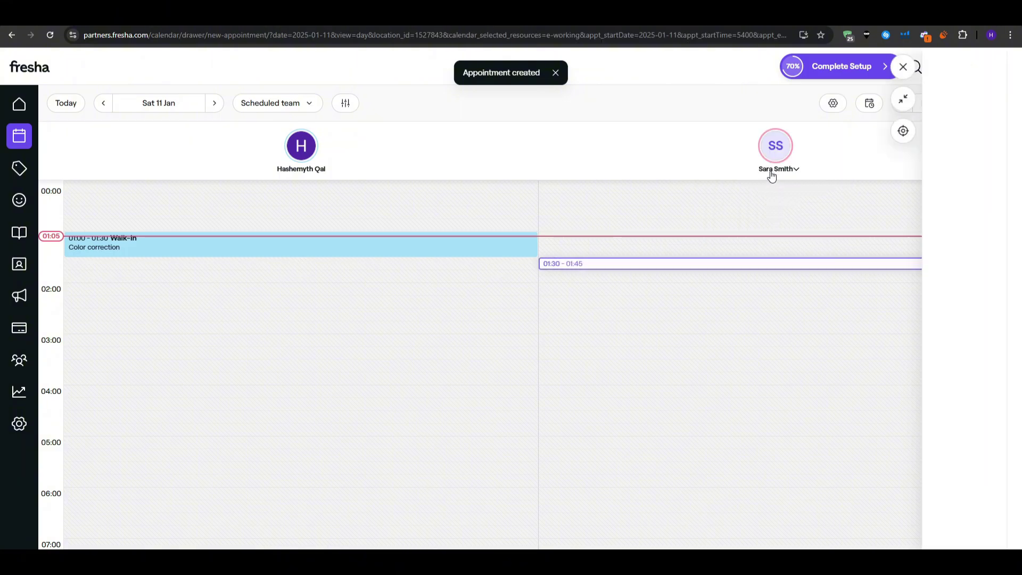
left_click(822, 268)
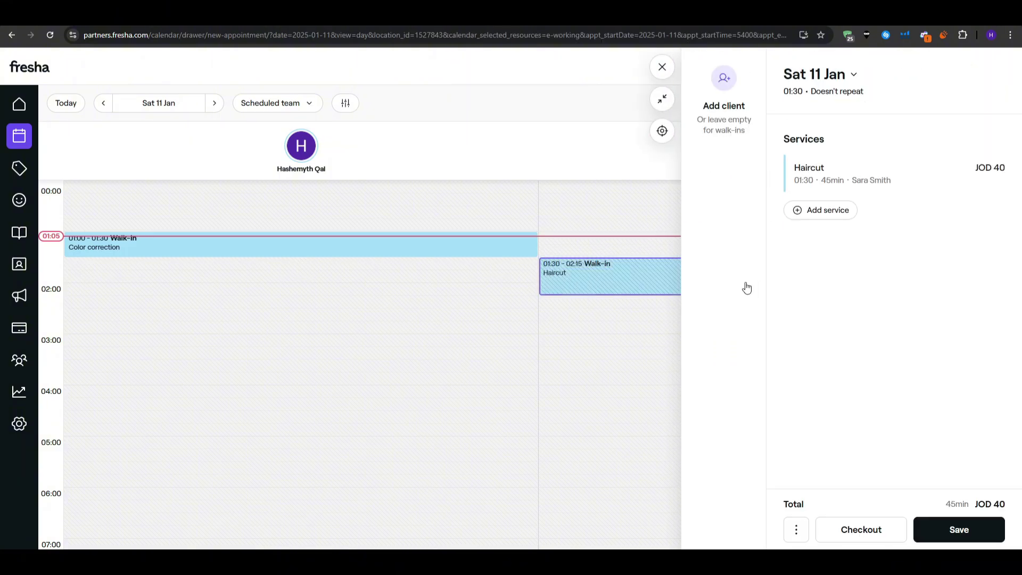
left_click(979, 528)
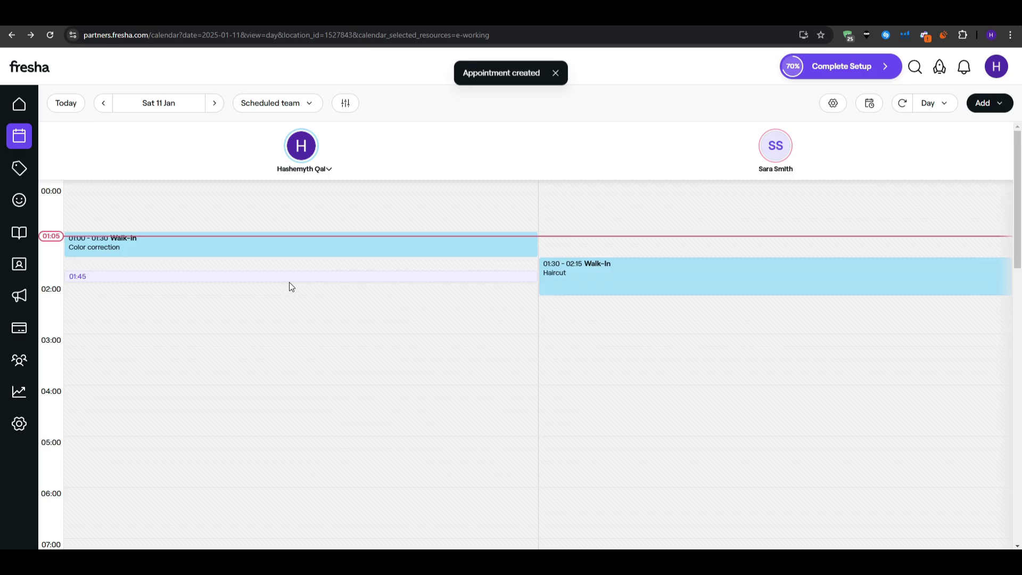
left_click(289, 266)
Block 01:30–01:45 for the first member and a daily-repeating 02:15–02:30 for the second
left_click(288, 218)
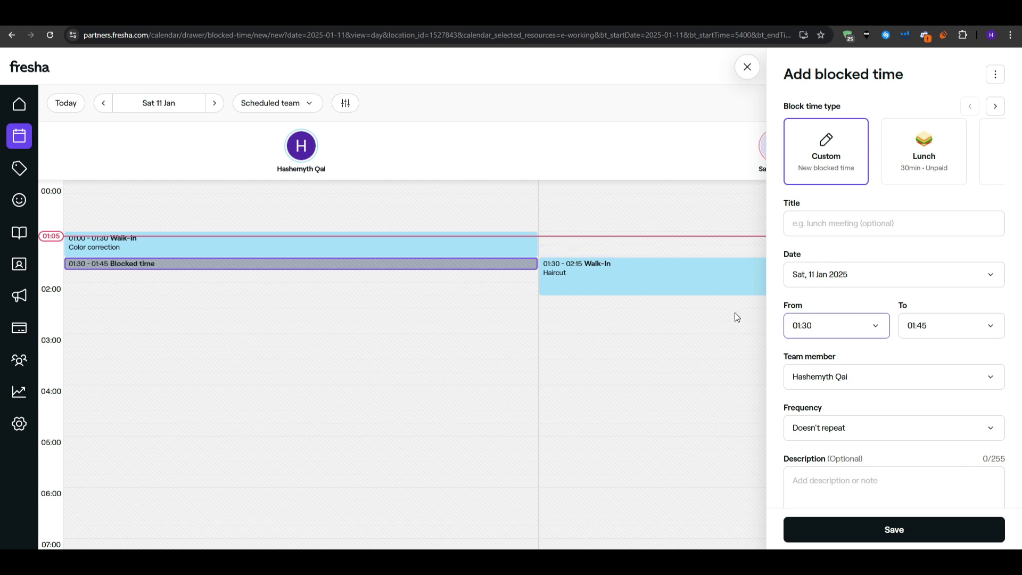
left_click(867, 530)
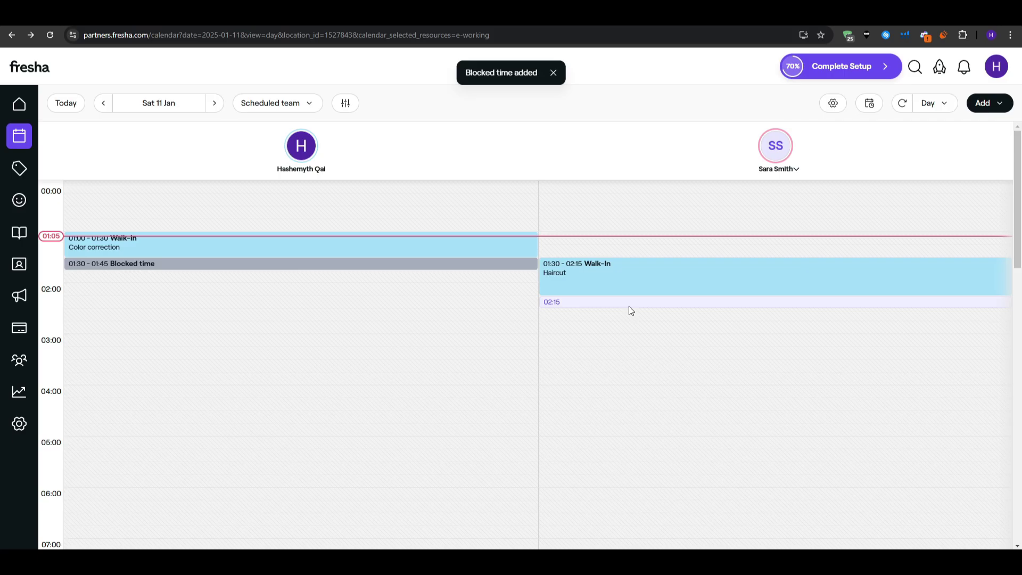
left_click(626, 306)
left_click(760, 250)
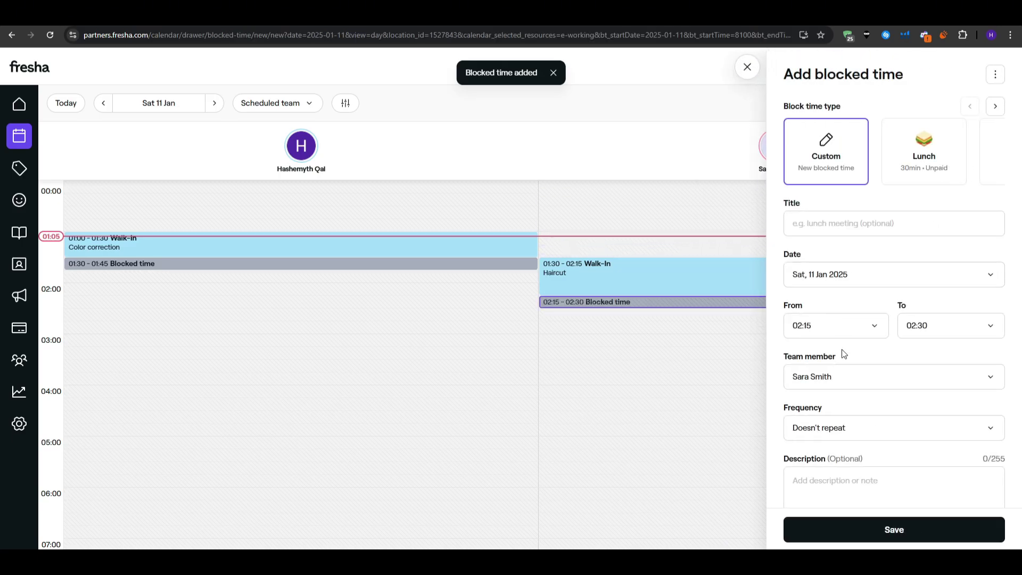
left_click(875, 459)
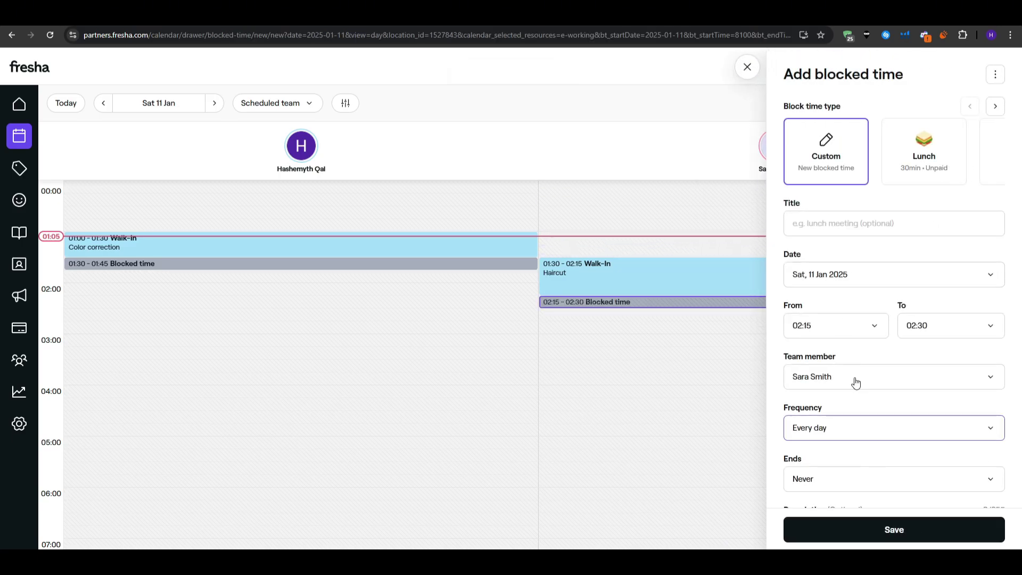
scroll(853, 401, "down", 2)
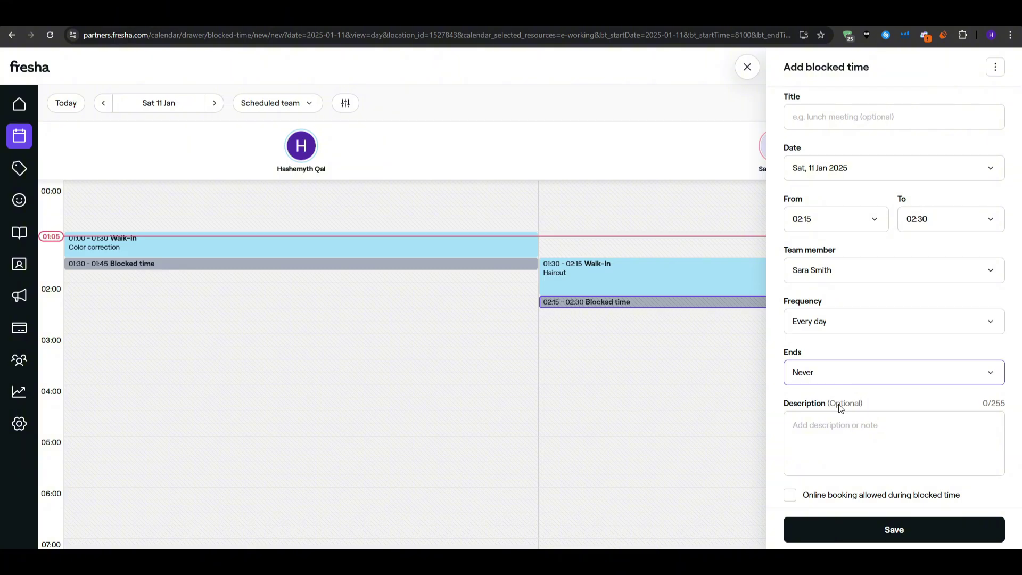
left_click(846, 529)
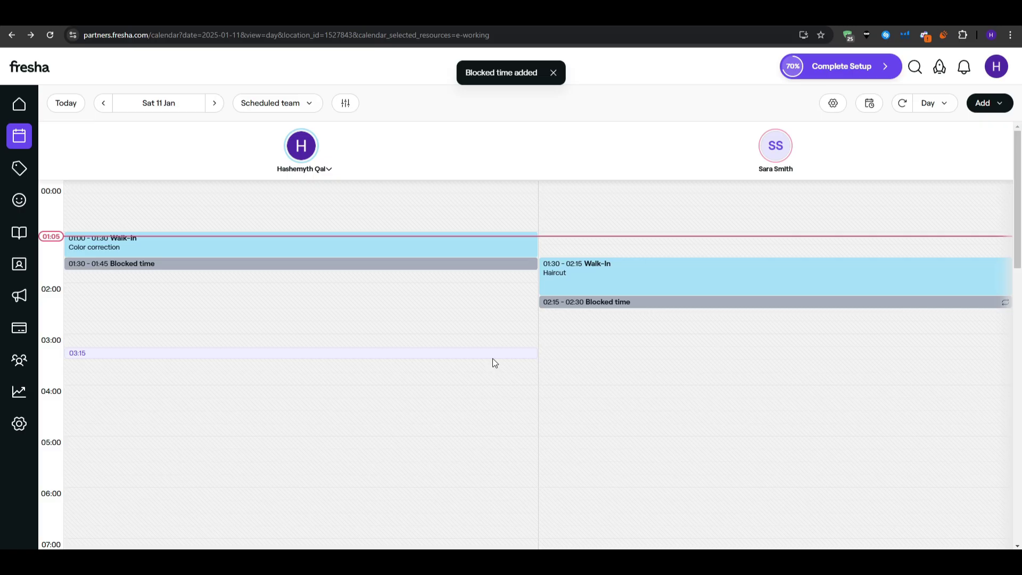
Try marking the Haircut walk-in as a no-show; Fresha refuses, so it stays Booked
left_click(586, 271)
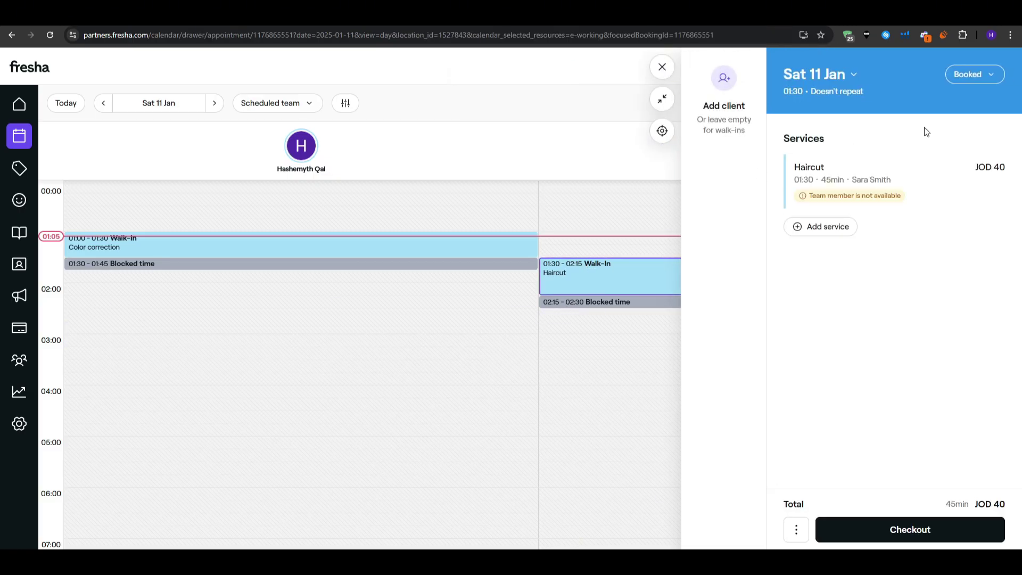
left_click(961, 74)
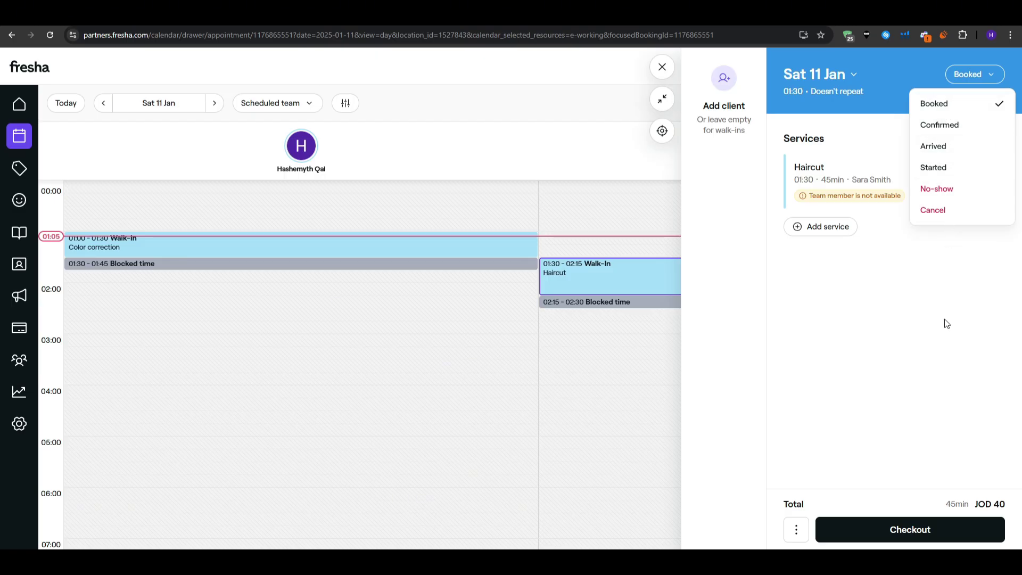
left_click(940, 191)
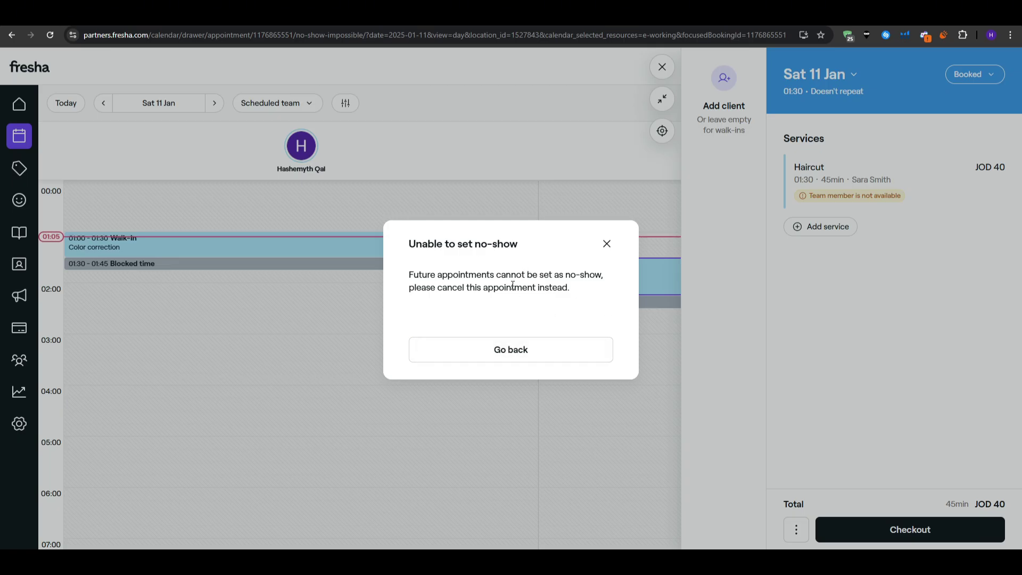
left_click(606, 244)
Open the Color correction walk-in, then return to the home dashboard
left_click(233, 250)
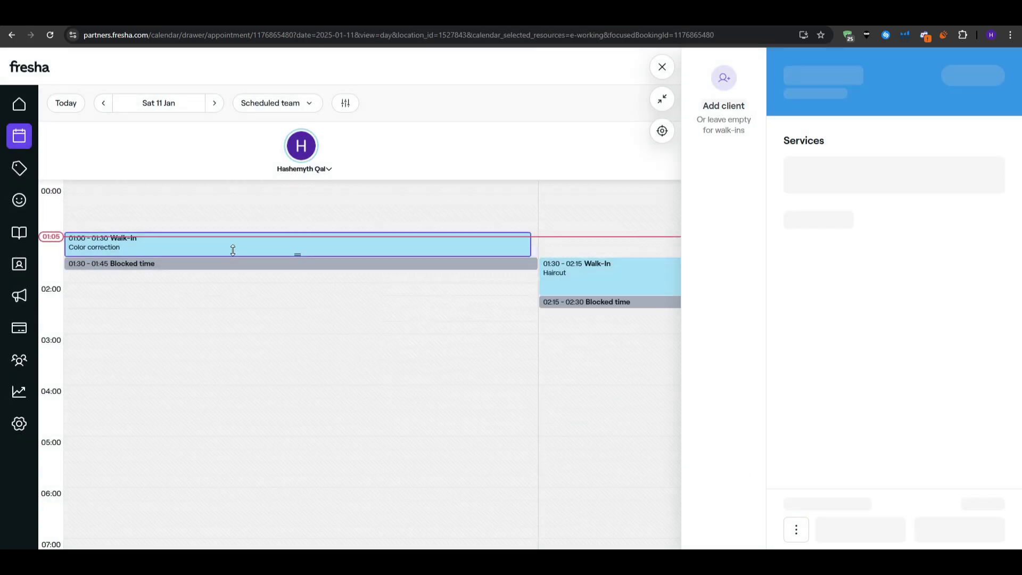
left_click(463, 365)
left_click(20, 104)
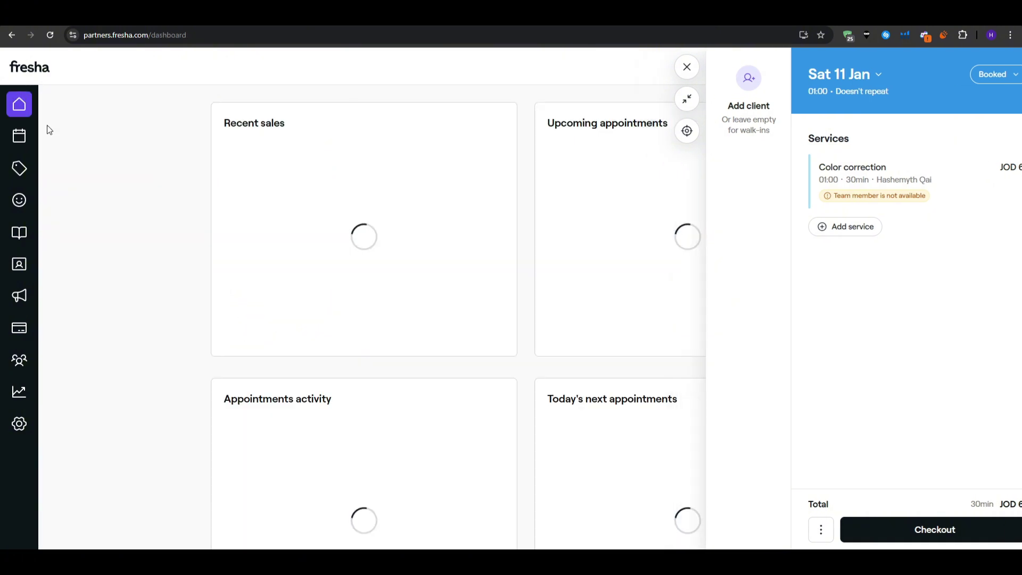